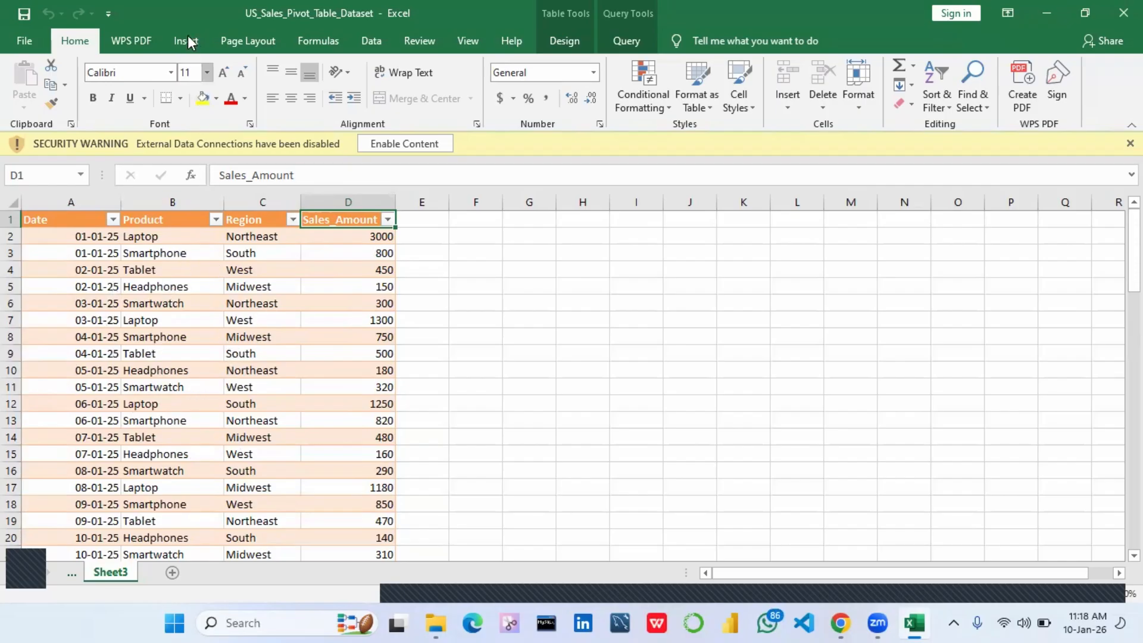
# Create a PivotTable from the sales table Table1_2 on a new worksheet.
pyautogui.click(217, 354)
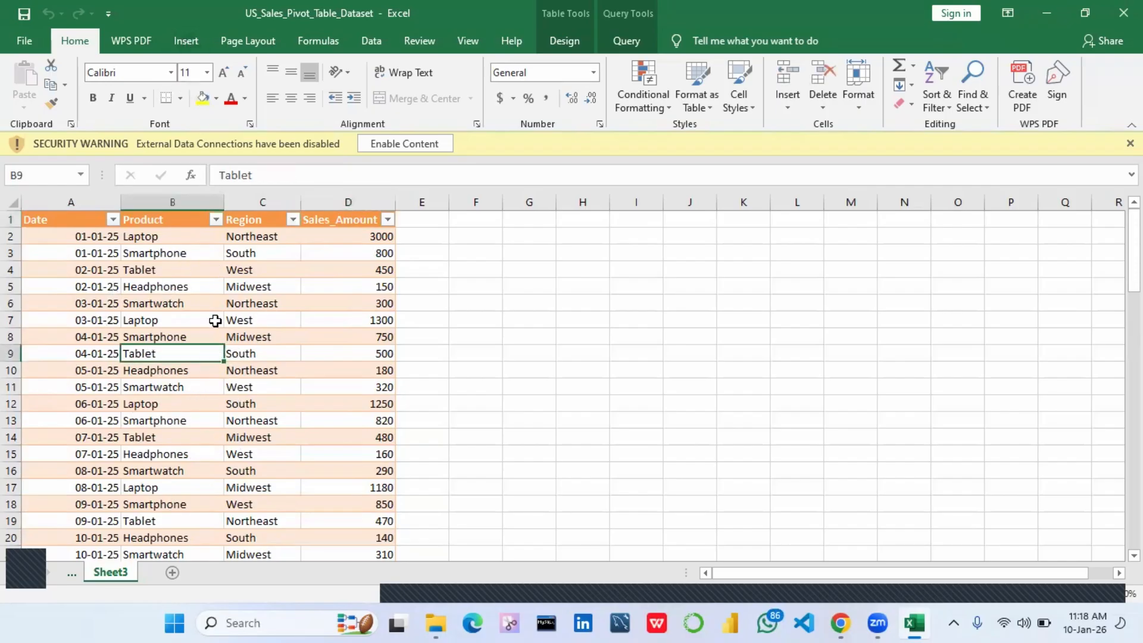
pyautogui.click(191, 38)
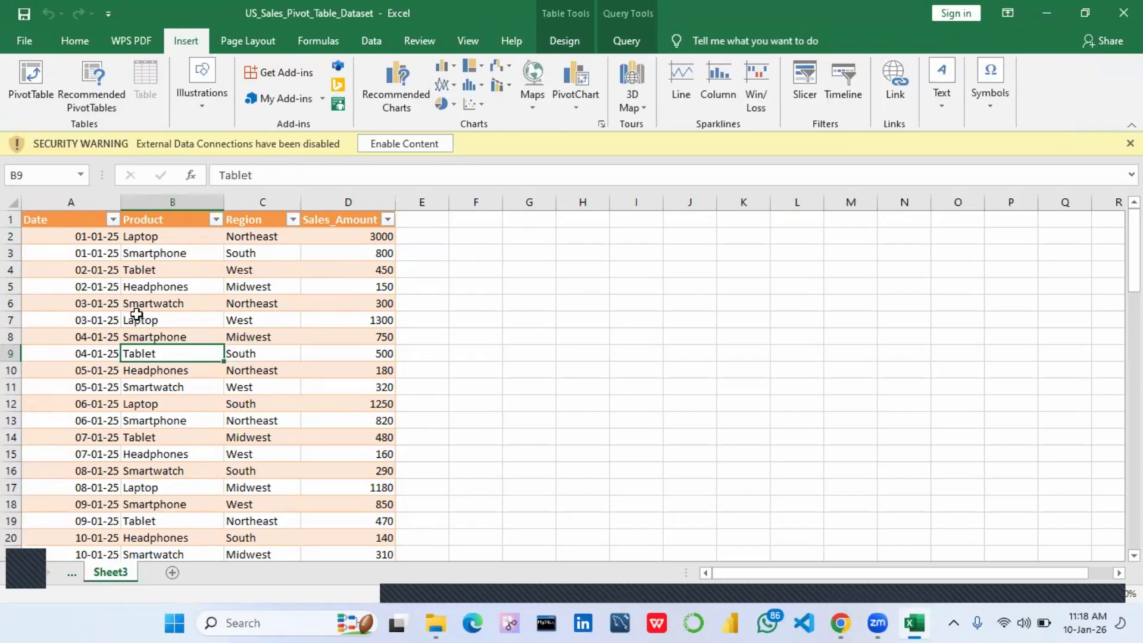
pyautogui.click(151, 321)
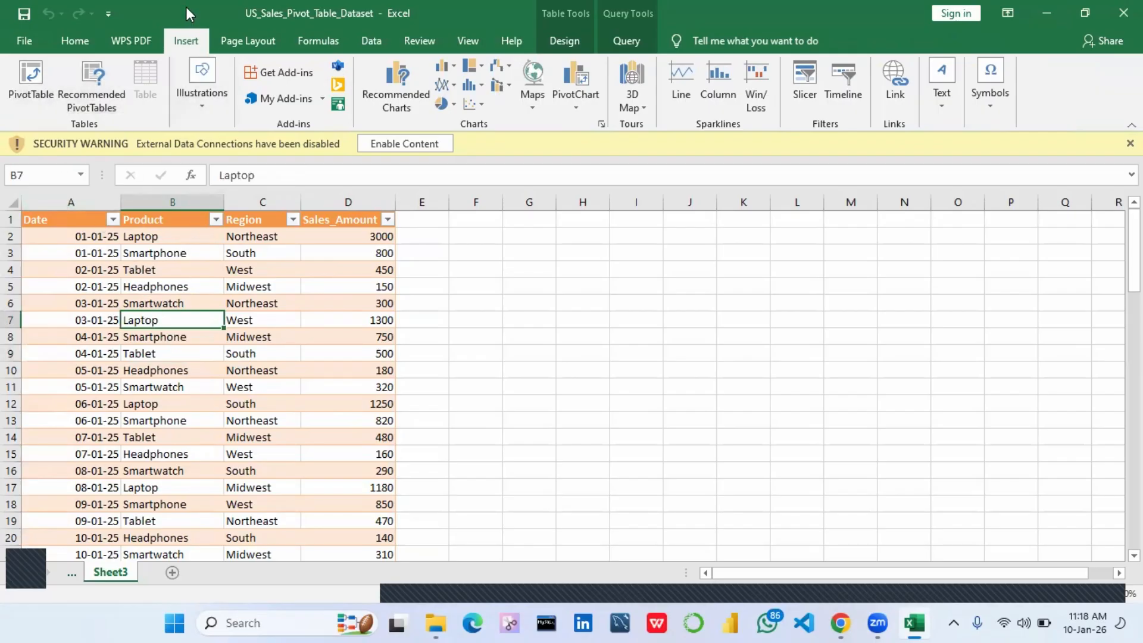
pyautogui.click(19, 77)
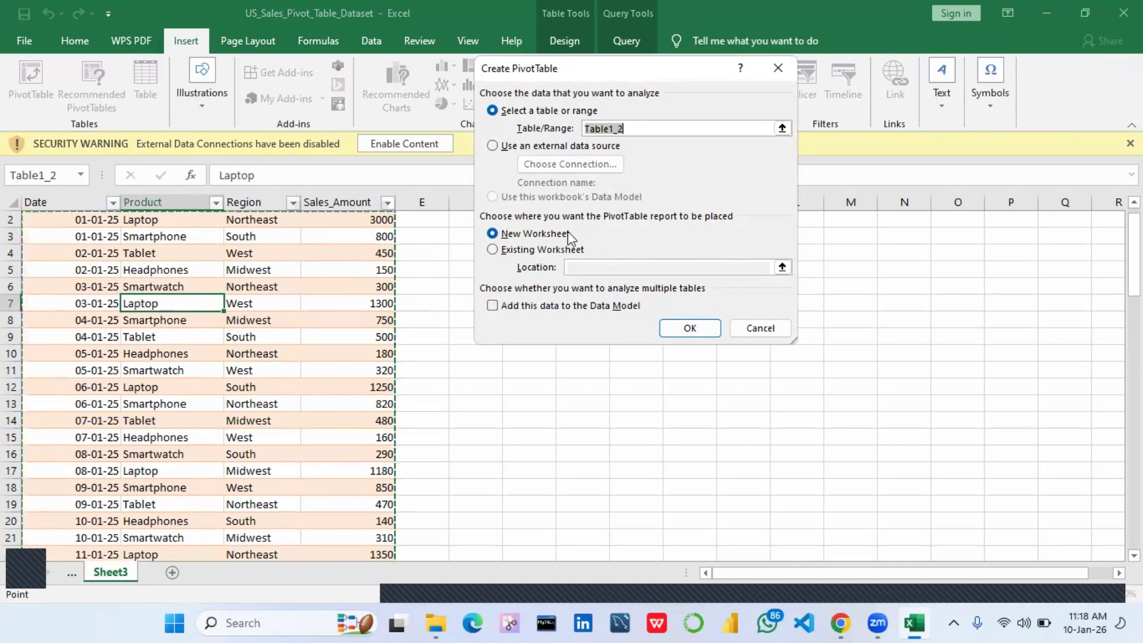
pyautogui.click(690, 326)
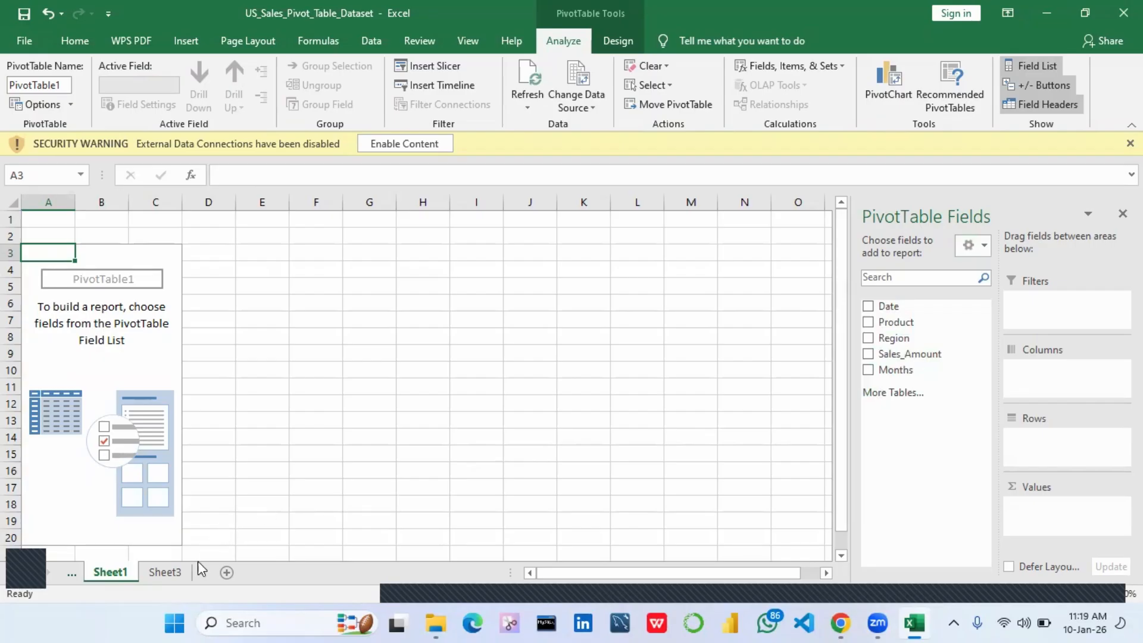
# Check the source data on Sheet3, and build the Sheet1 PivotTable with Product as rows and the sum of Sales_Amount as values.
pyautogui.click(178, 571)
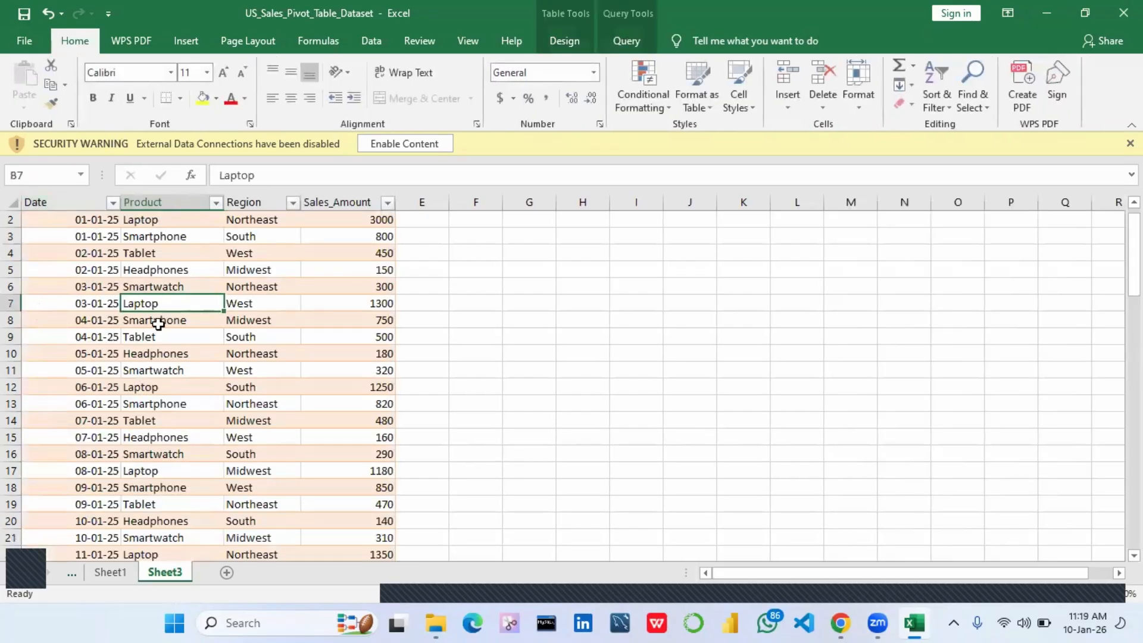
pyautogui.scroll(1, 157, 324)
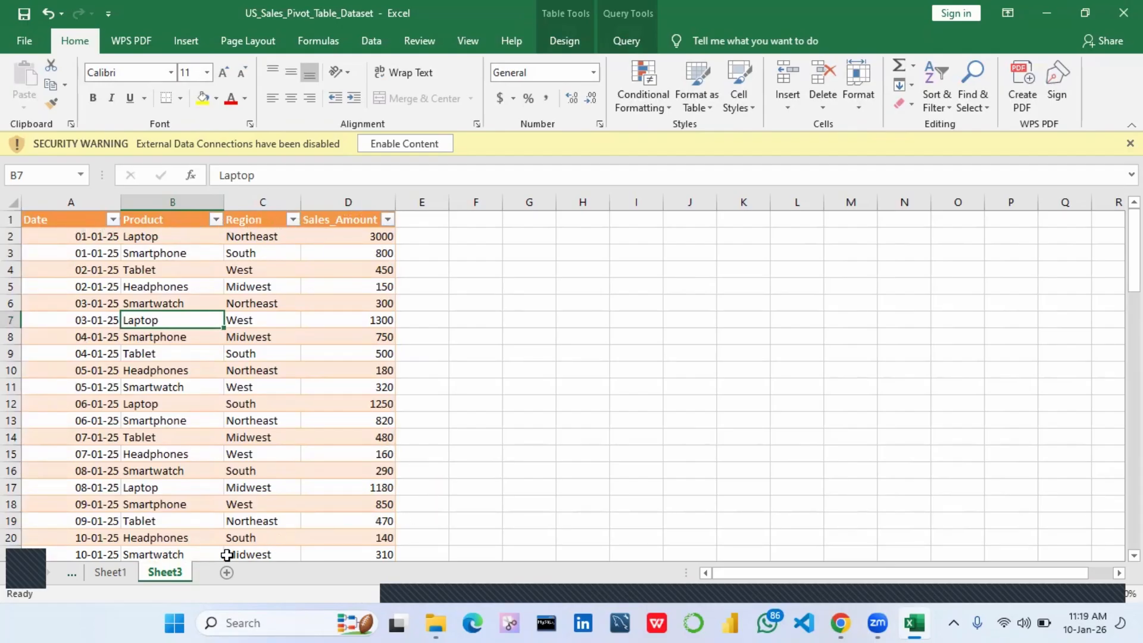
pyautogui.click(108, 568)
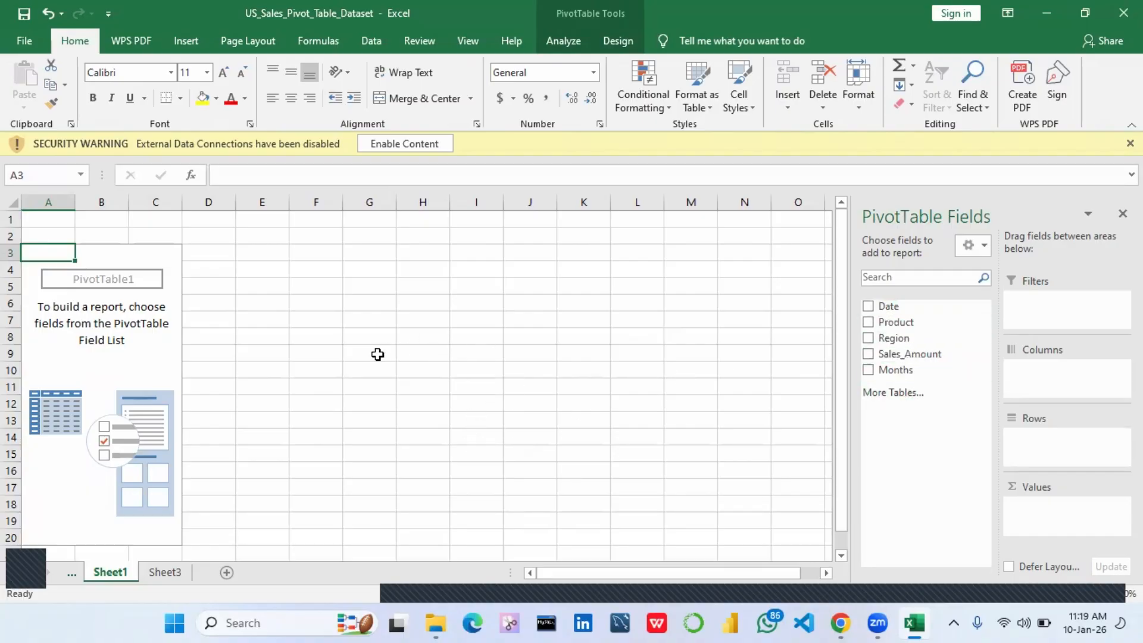
pyautogui.click(164, 572)
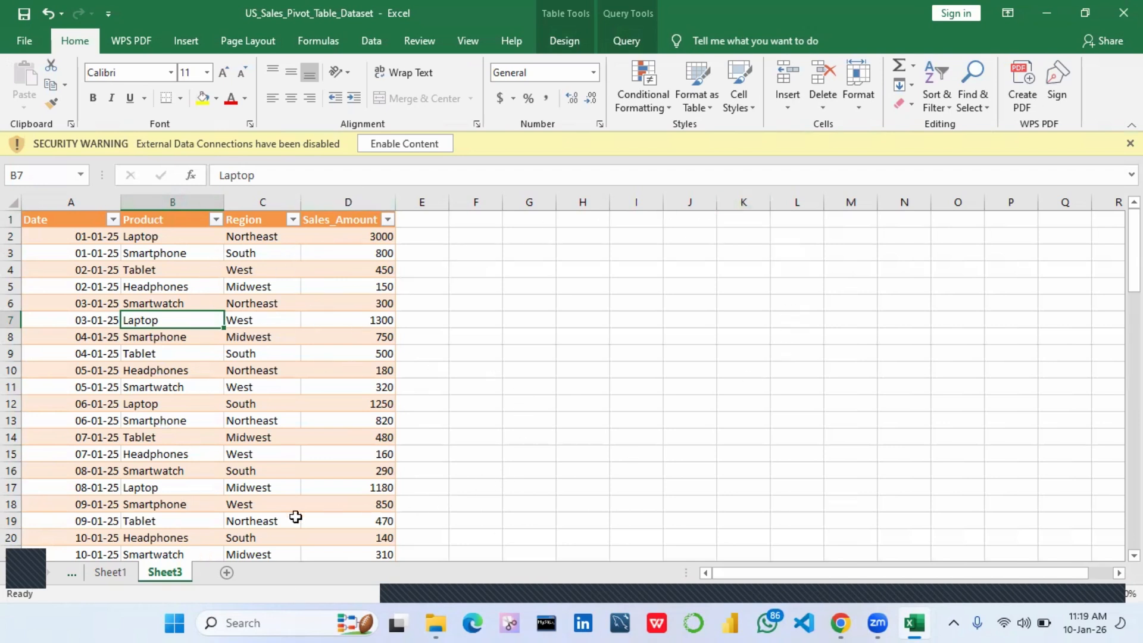
pyautogui.click(117, 573)
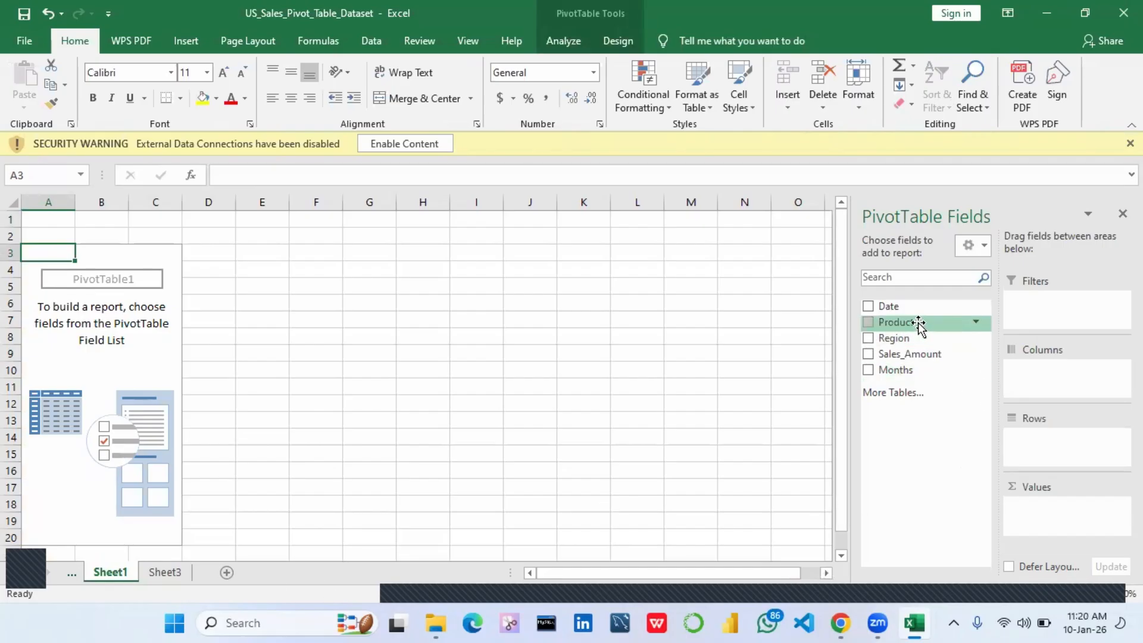
pyautogui.moveTo(918, 325); pyautogui.dragTo(1049, 440)
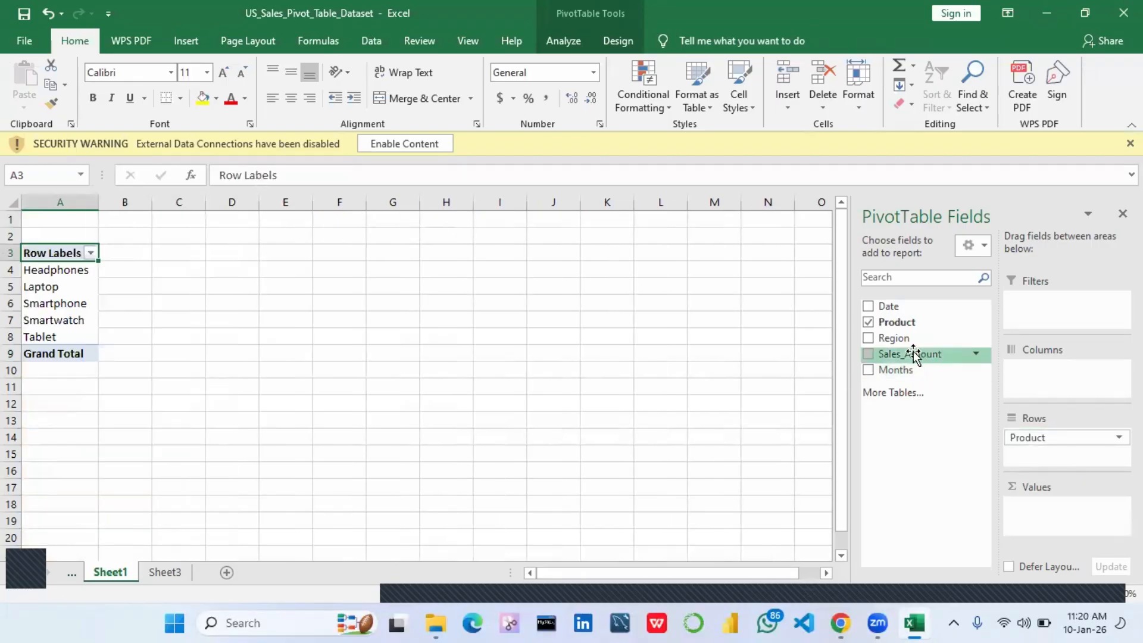
pyautogui.moveTo(911, 355); pyautogui.dragTo(1046, 516)
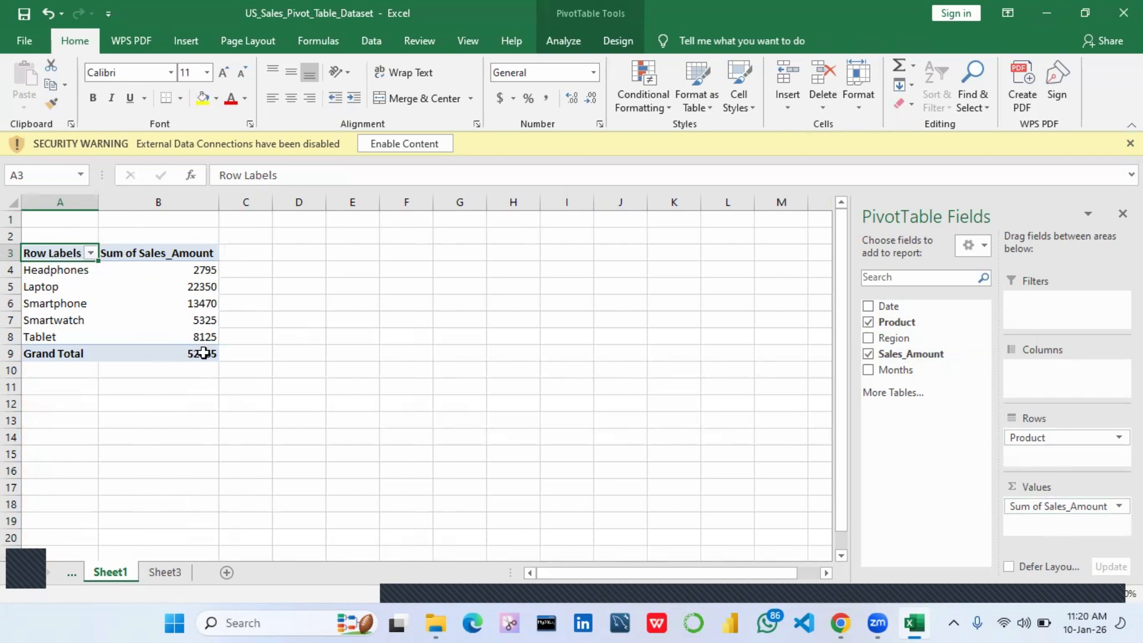
# Sort the PivotTable's products by sales amount from largest to smallest.
pyautogui.rightClick(204, 271)
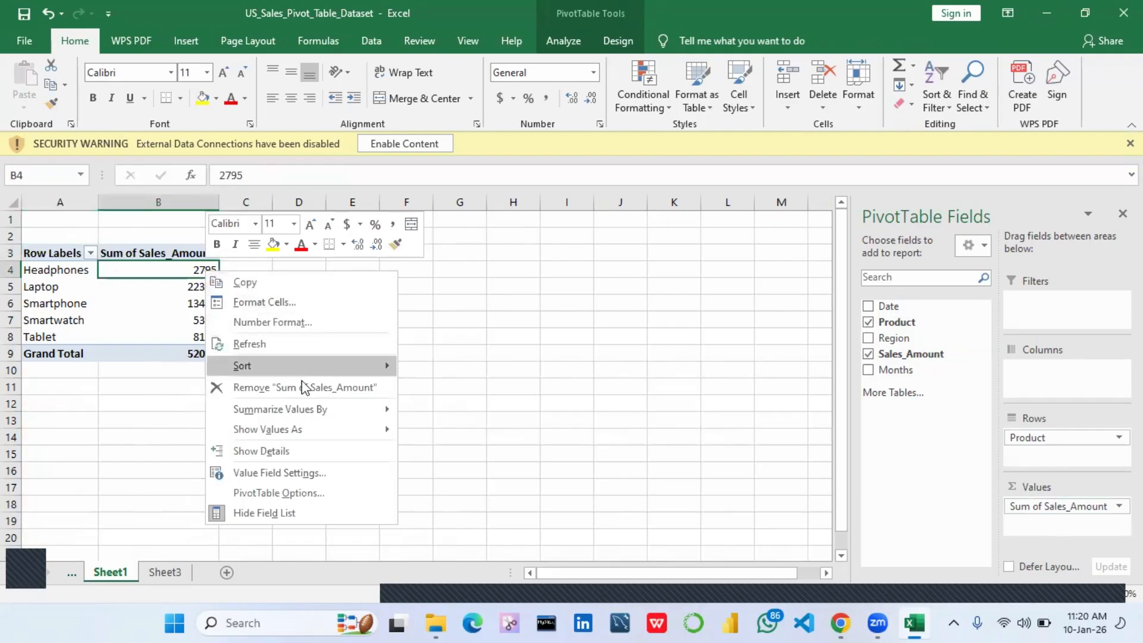
pyautogui.moveTo(334, 411)
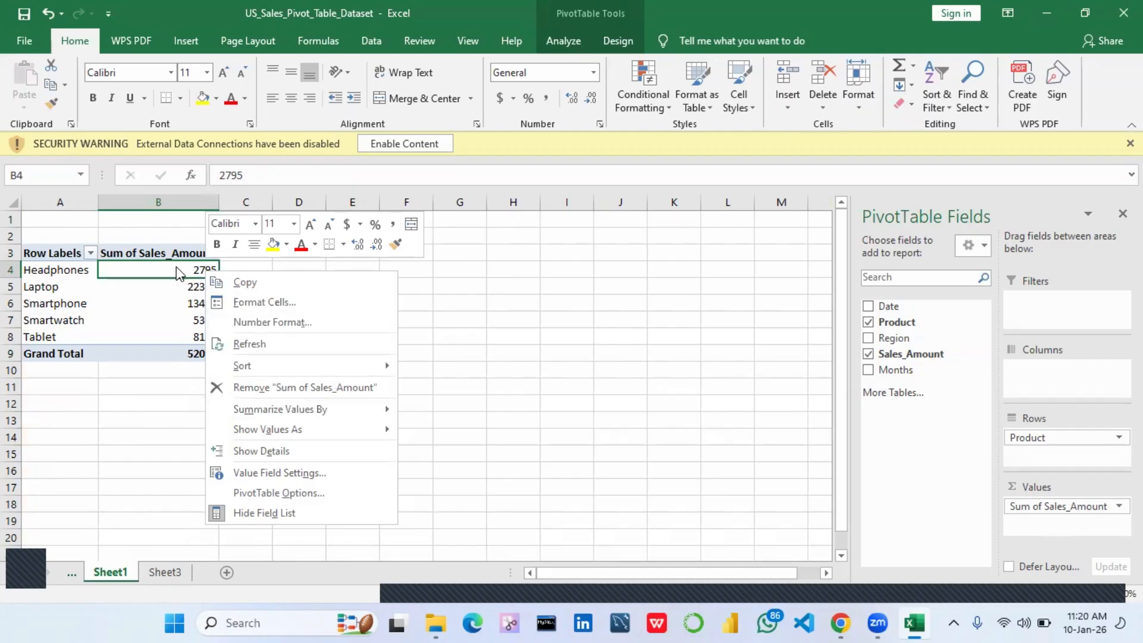
pyautogui.click(177, 272)
pyautogui.rightClick(178, 268)
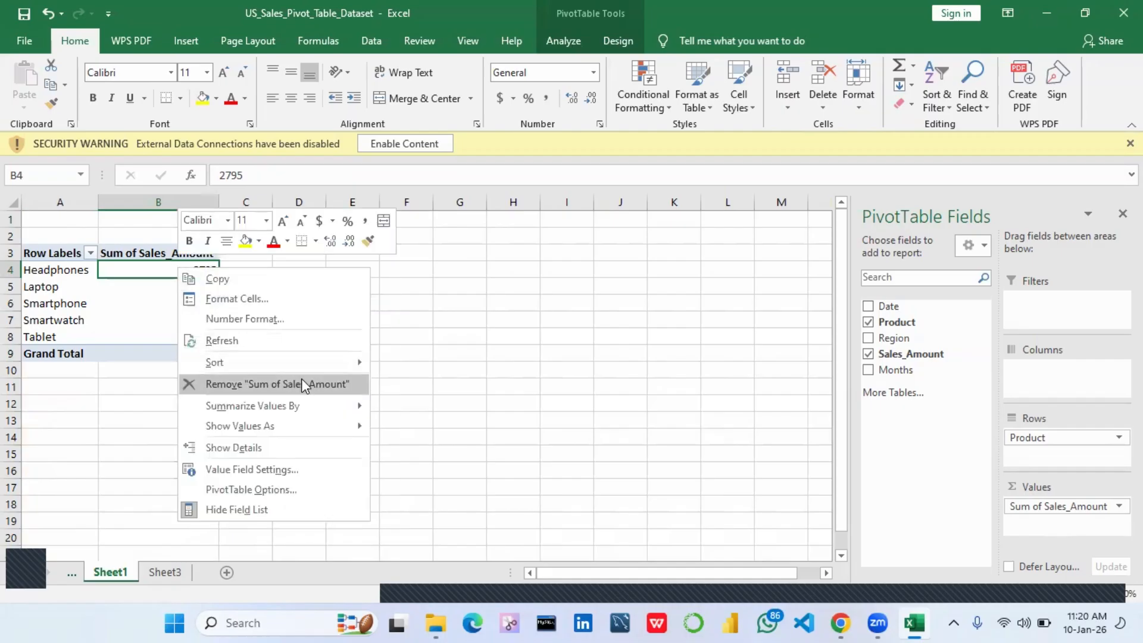
pyautogui.moveTo(363, 363)
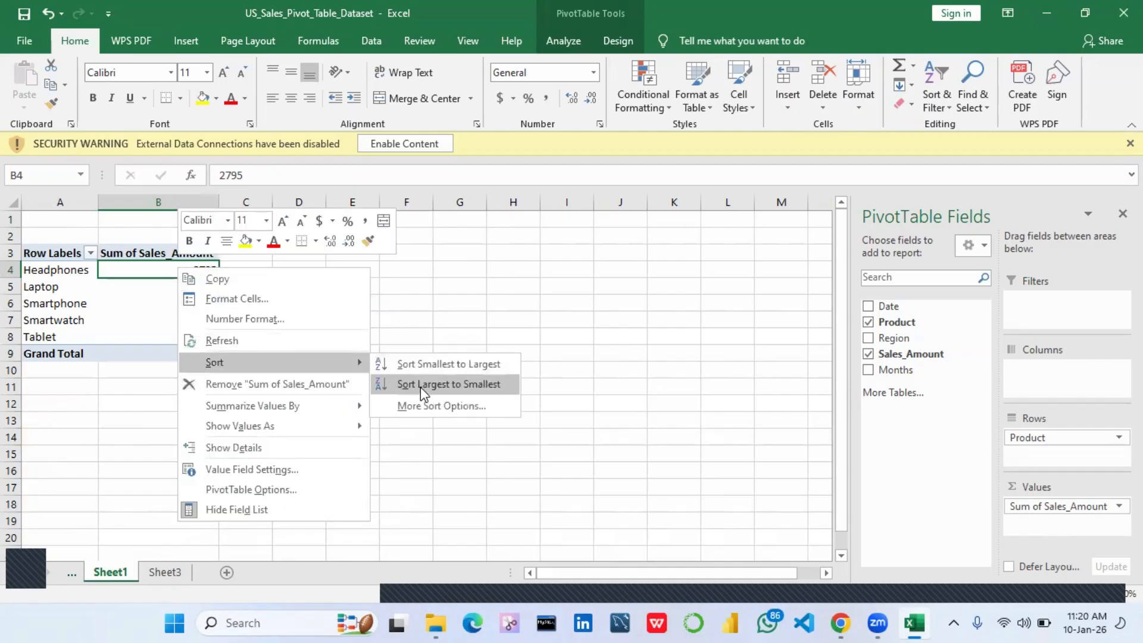
pyautogui.click(423, 392)
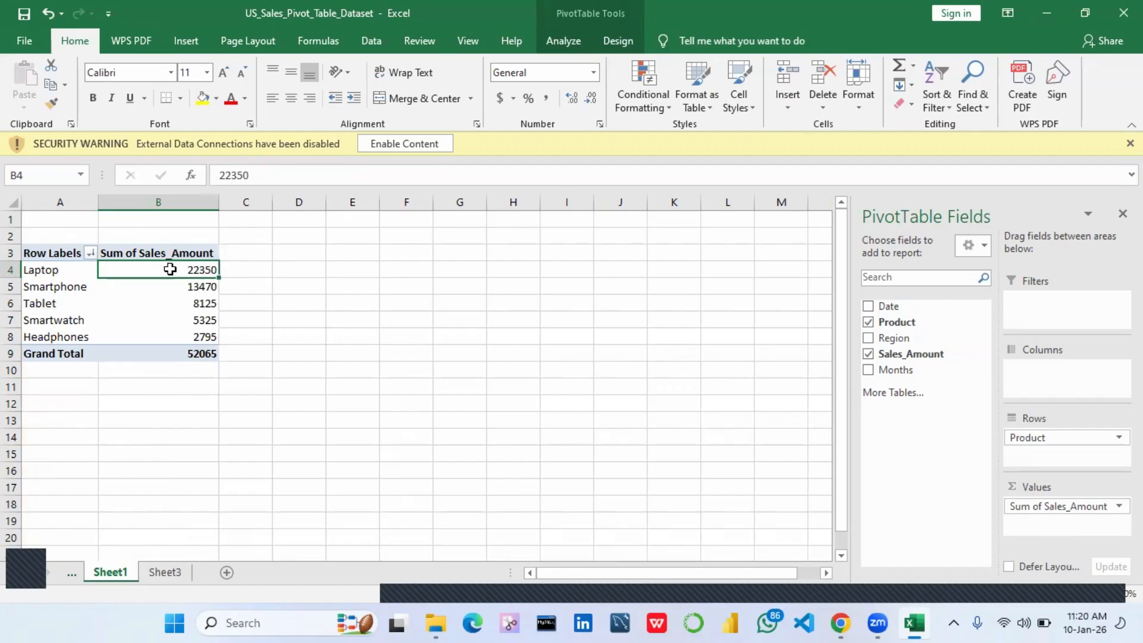
# Sort the products by sales amount from smallest to largest, and view the value field settings of Sales_Amount without changing them.
pyautogui.rightClick(203, 272)
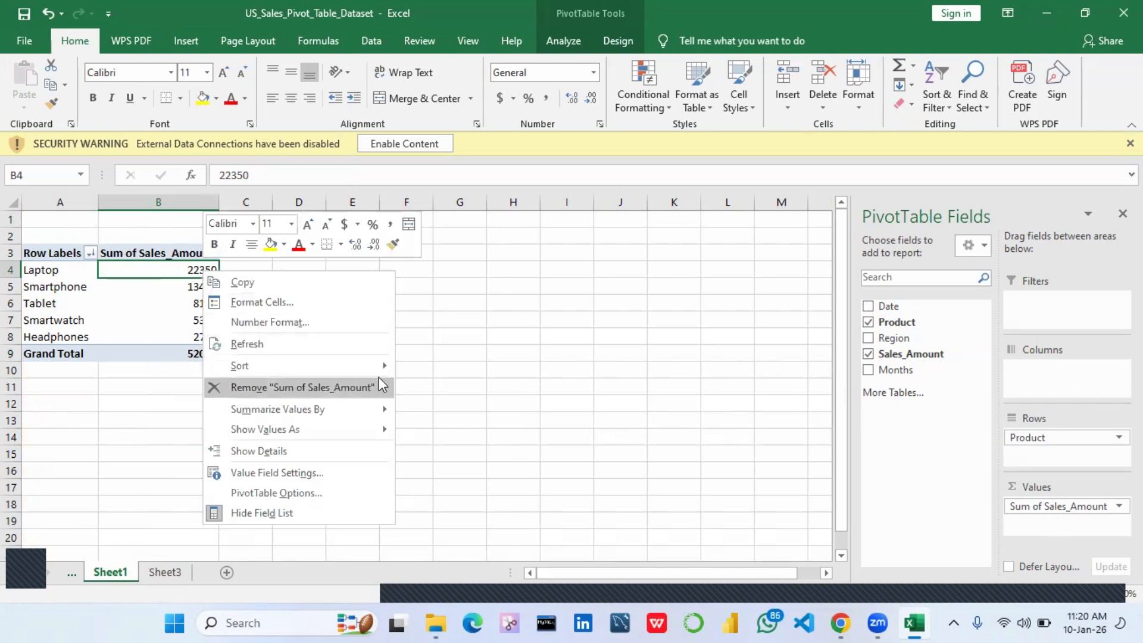
pyautogui.moveTo(385, 366)
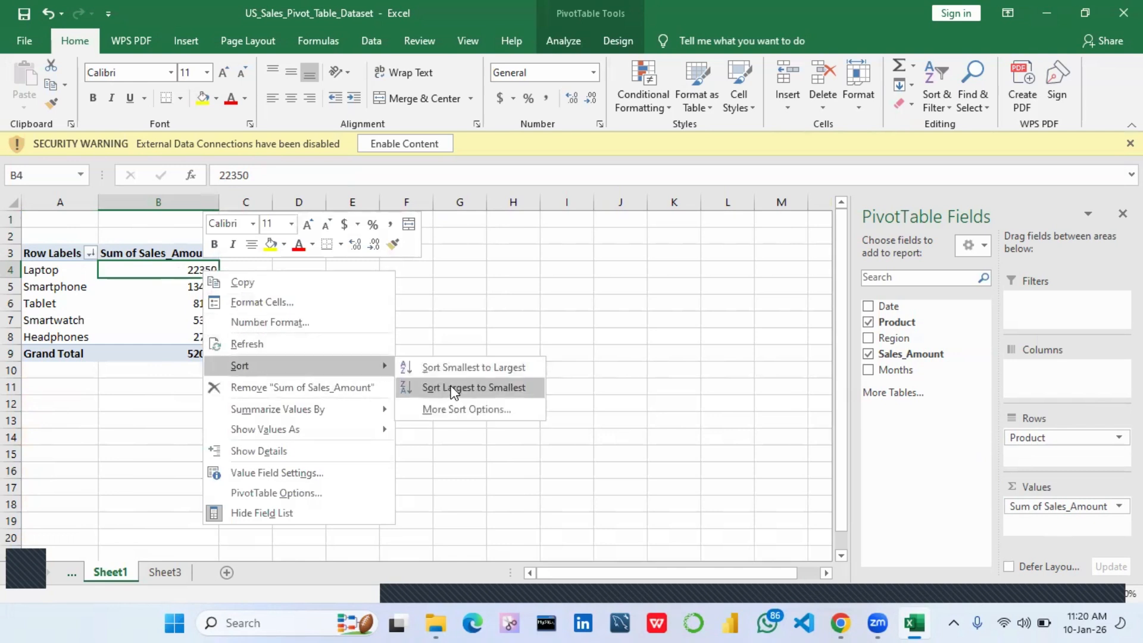
pyautogui.click(466, 369)
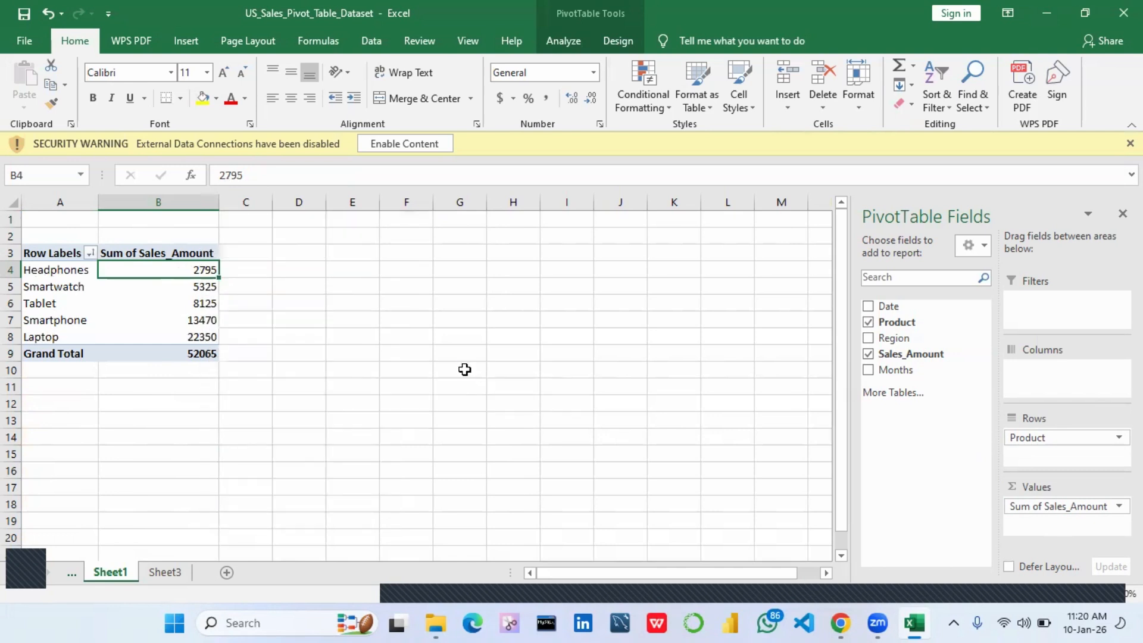
pyautogui.doubleClick(161, 254)
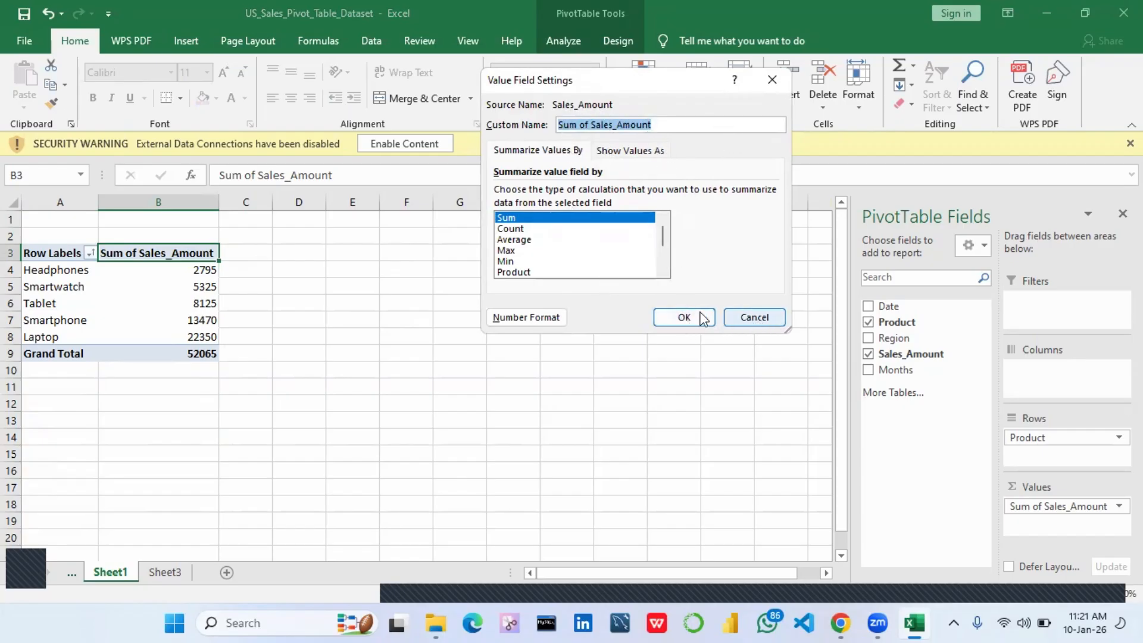
pyautogui.click(749, 322)
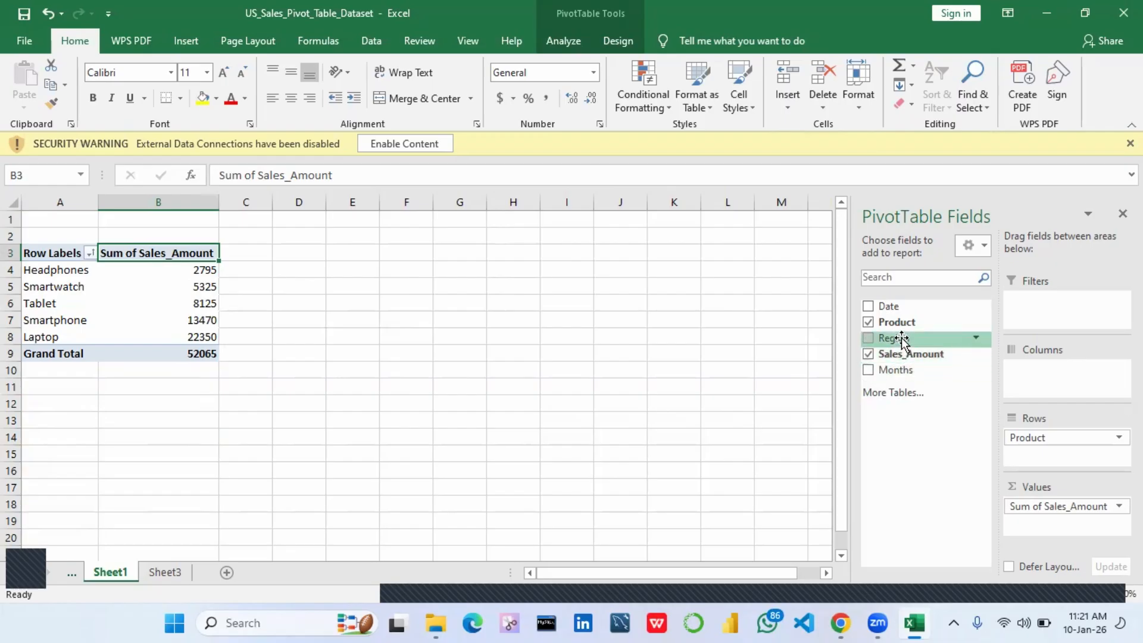
# Replace Product with Region in the PivotTable rows and sort the regions by sales amount from largest to smallest.
pyautogui.moveTo(1028, 437); pyautogui.dragTo(700, 398)
pyautogui.moveTo(926, 335); pyautogui.dragTo(1057, 453)
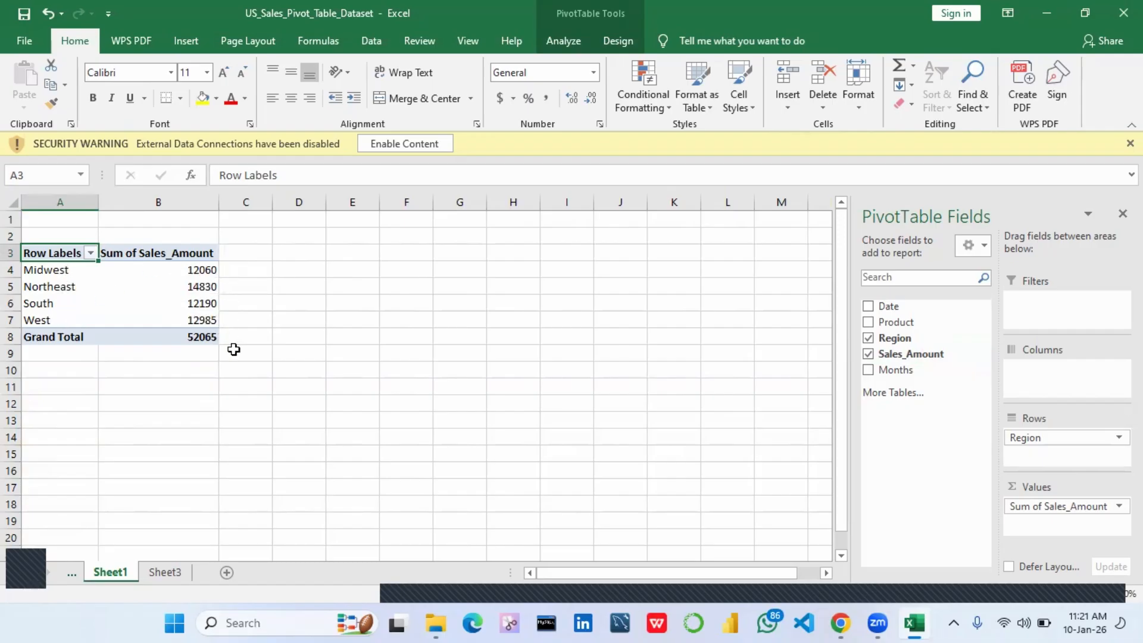
pyautogui.rightClick(197, 272)
pyautogui.moveTo(333, 369)
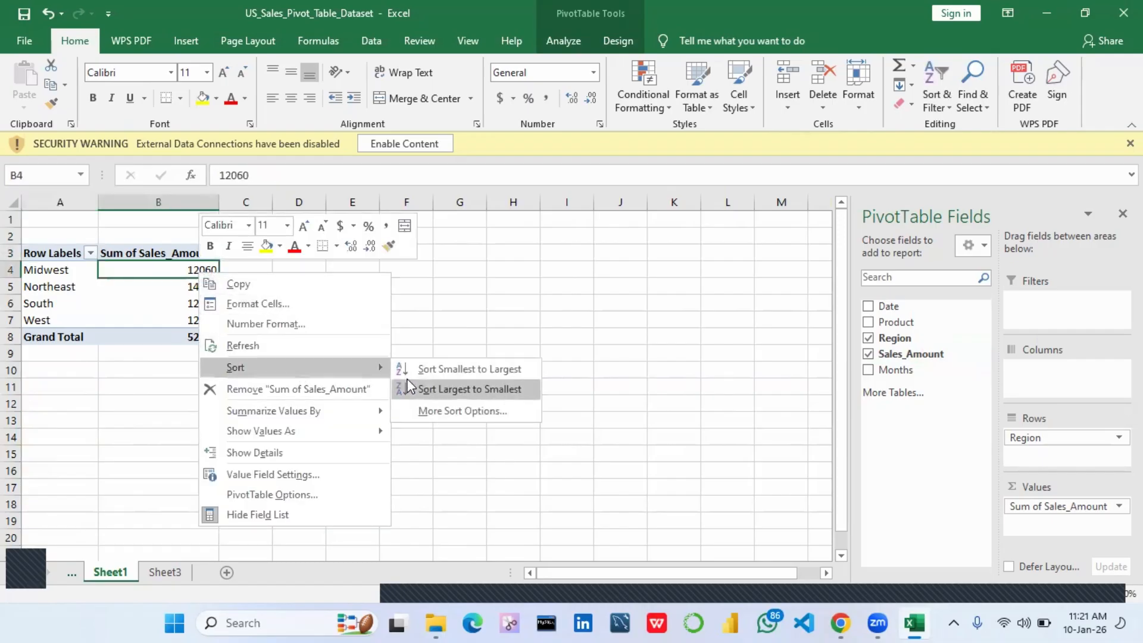
pyautogui.click(448, 388)
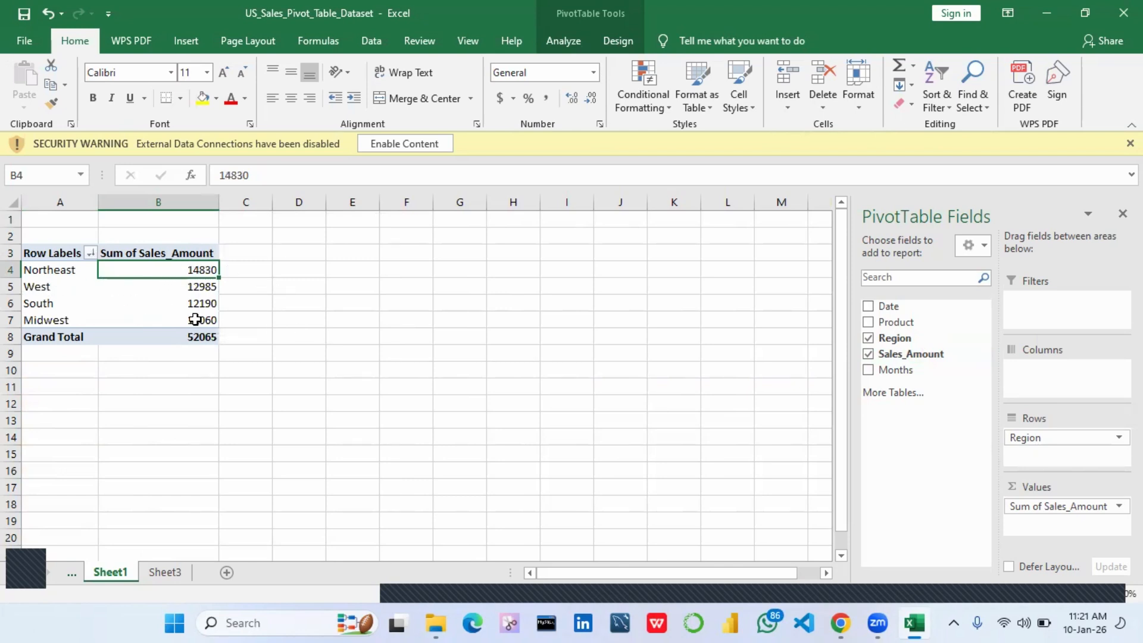
pyautogui.rightClick(195, 269)
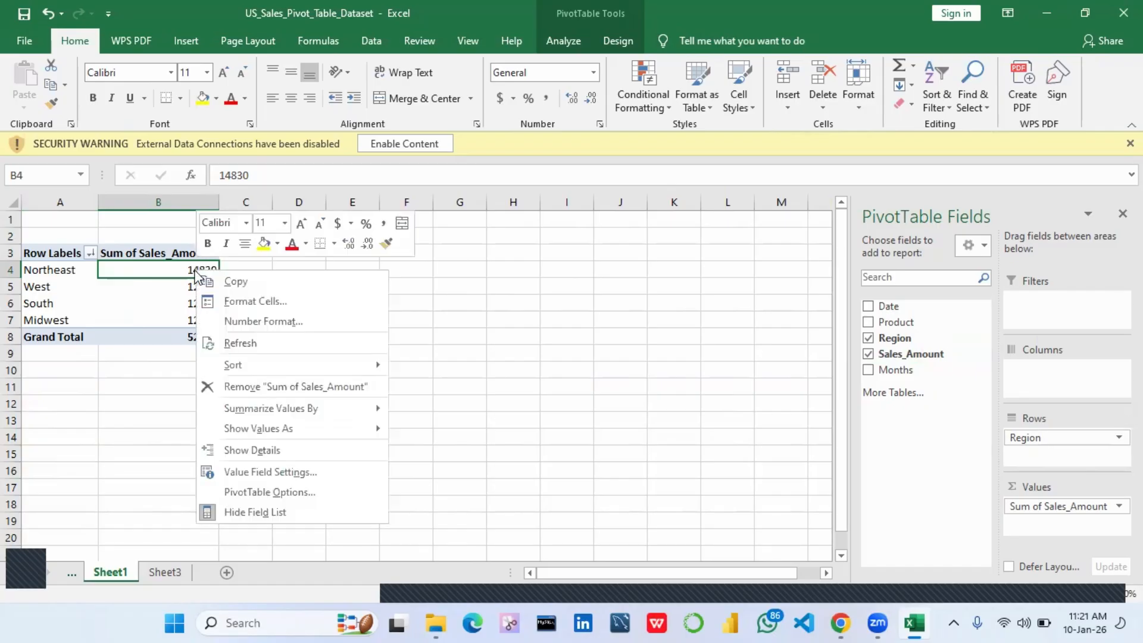
pyautogui.moveTo(384, 367)
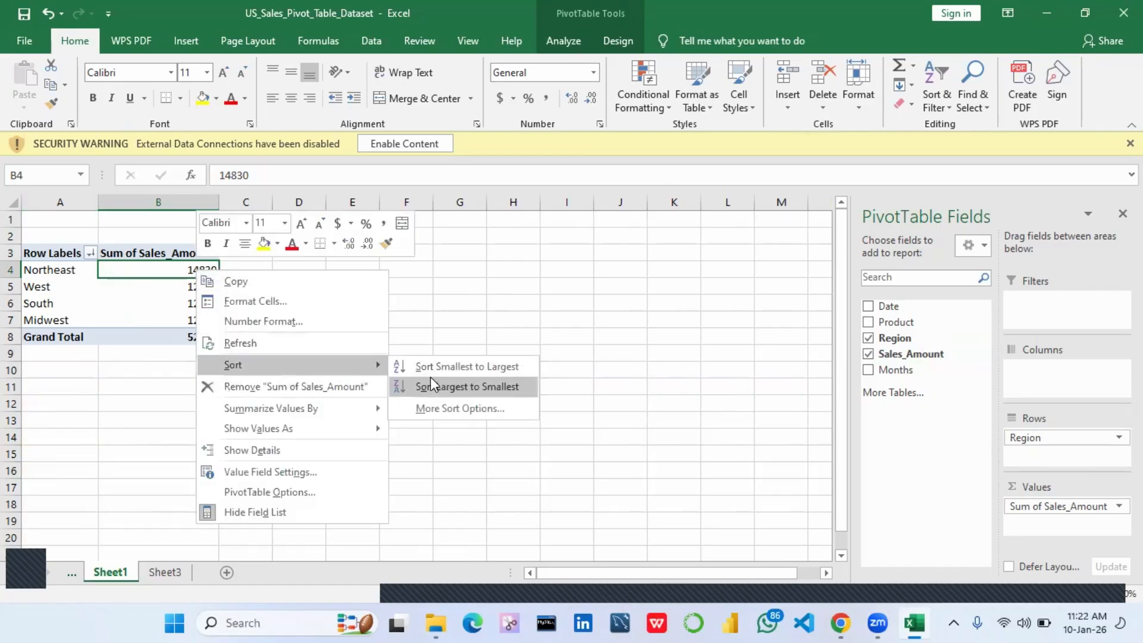
pyautogui.click(155, 270)
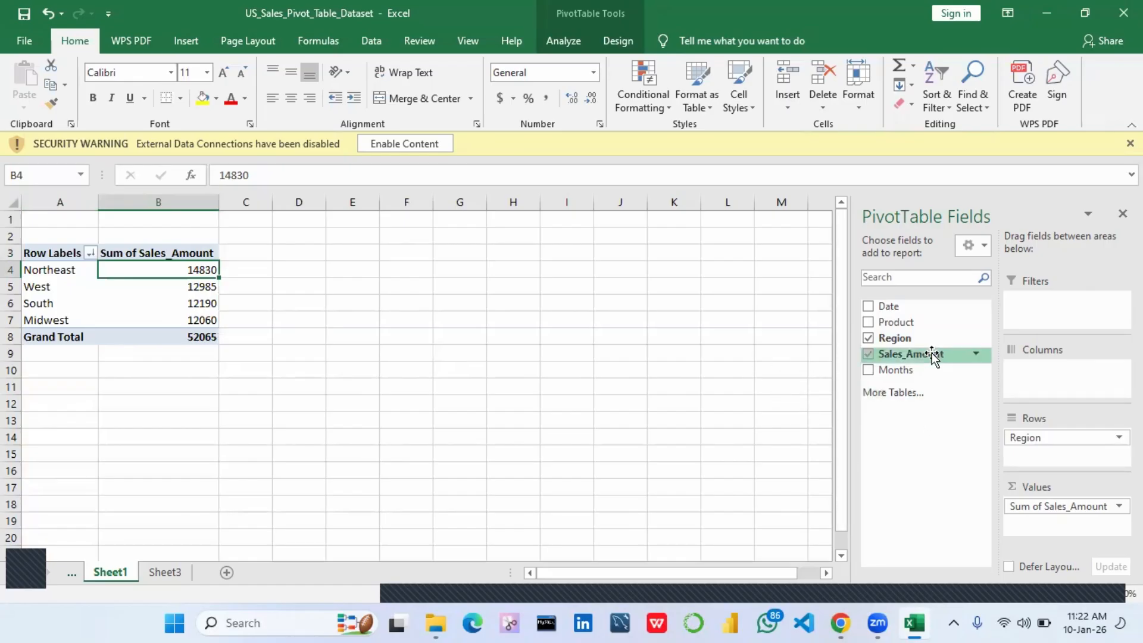
# Add Product as a report filter and restrict the PivotTable to Smartwatch.
pyautogui.moveTo(896, 322)
pyautogui.mouseDown()
pyautogui.moveTo(936, 342)
pyautogui.moveTo(1028, 324)
pyautogui.moveTo(1034, 303)
pyautogui.mouseUp()
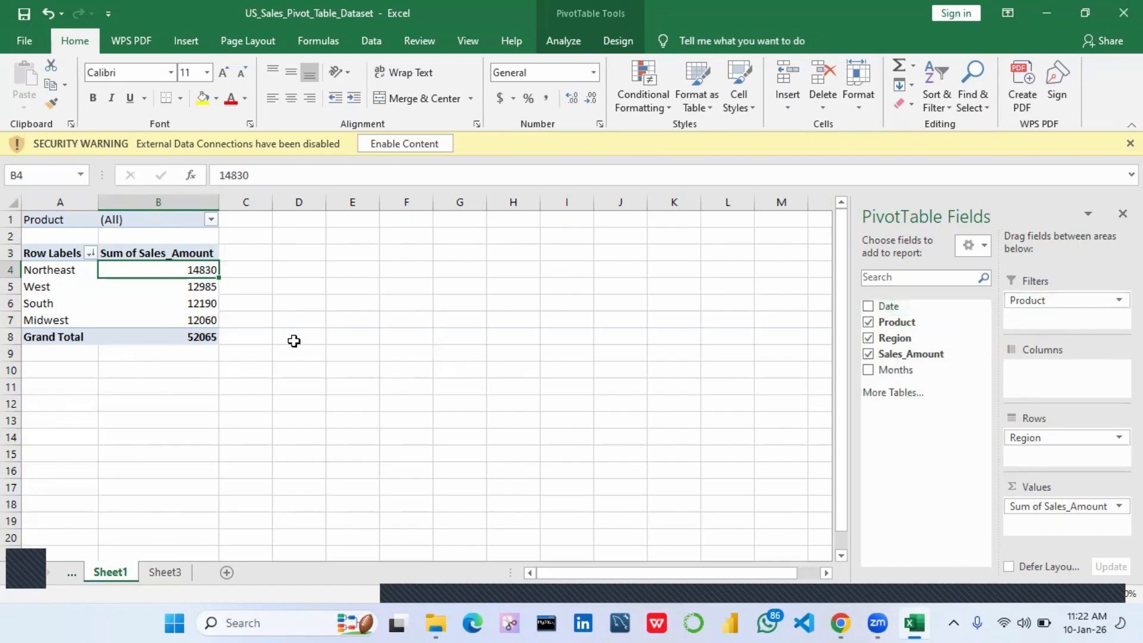
pyautogui.click(211, 221)
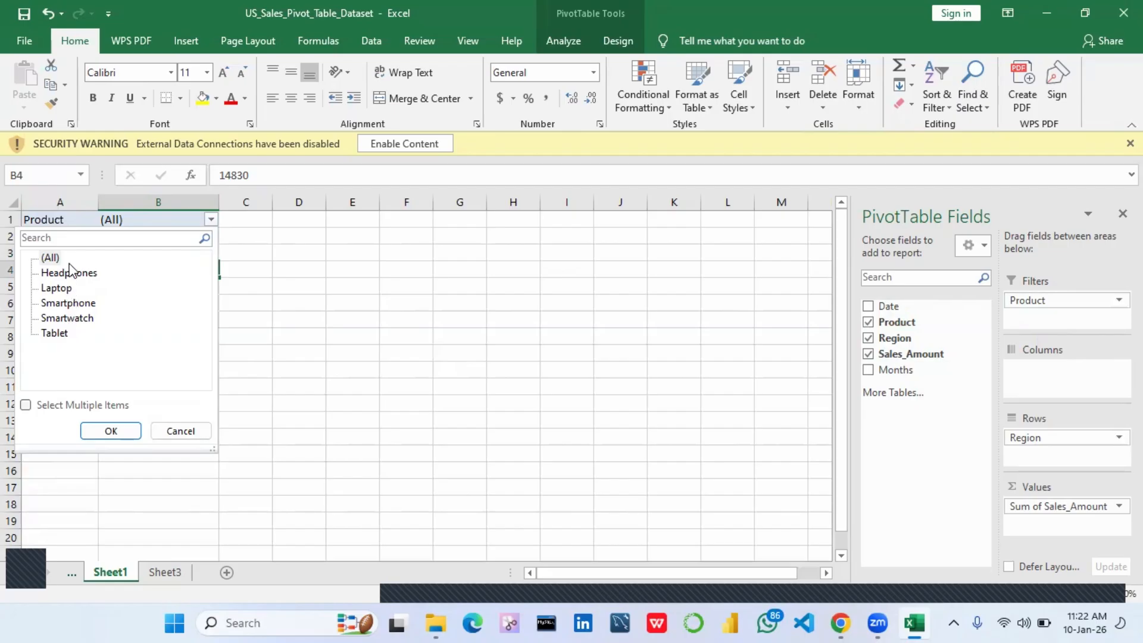
pyautogui.click(61, 321)
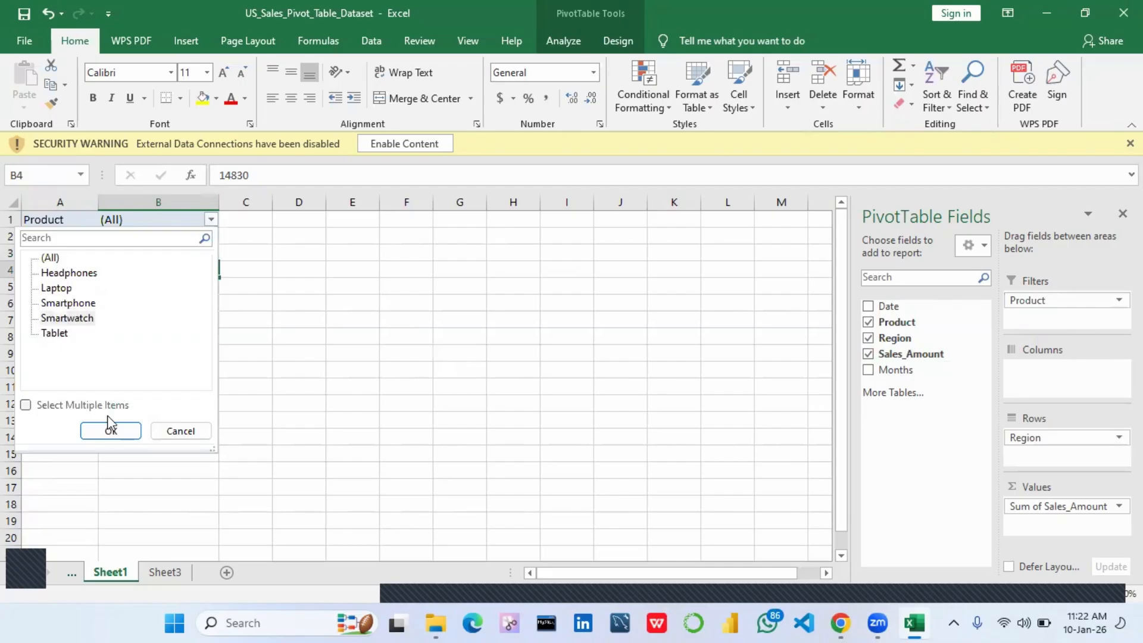
pyautogui.click(111, 432)
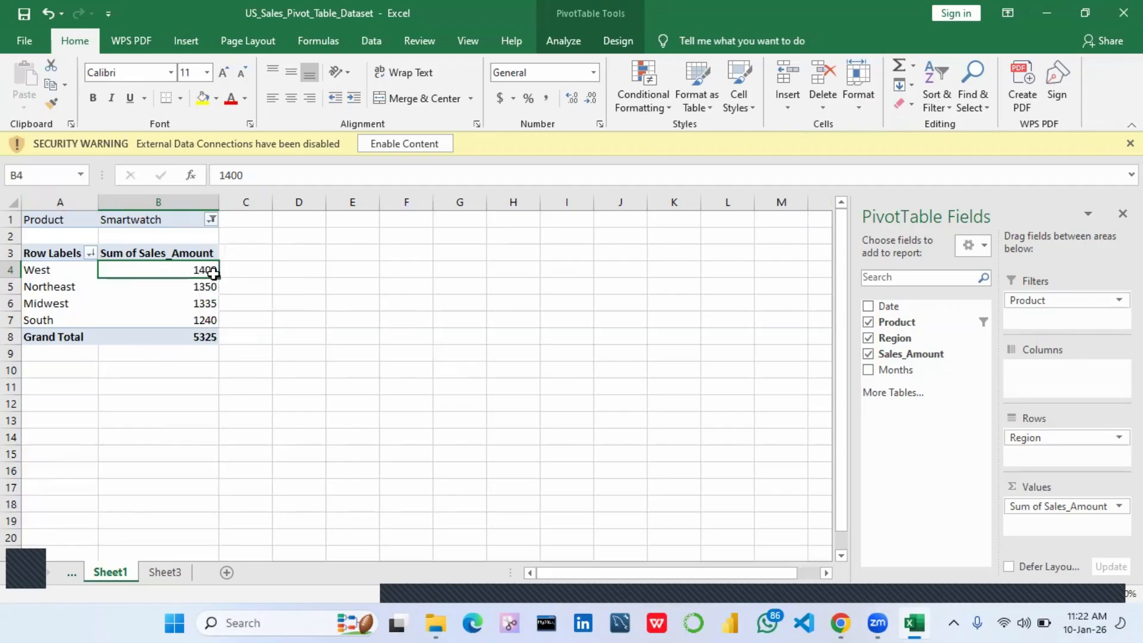
# Allow multiple selections in the Product report filter and include Headphones, Laptop, Smartphone, Smartwatch and Tablet.
pyautogui.click(212, 220)
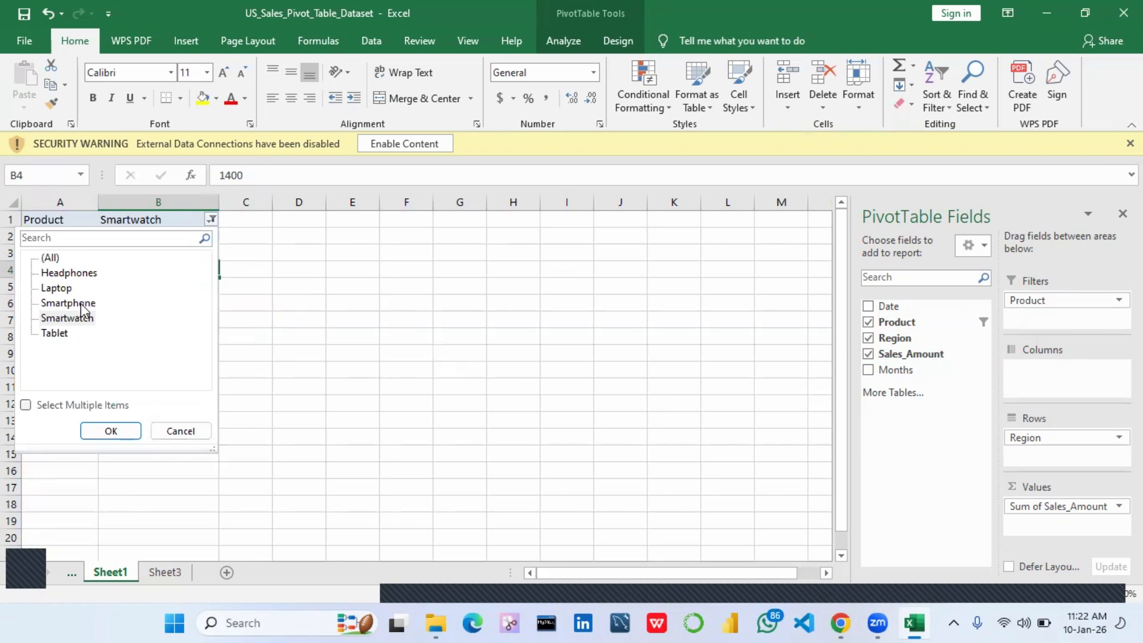
pyautogui.click(26, 406)
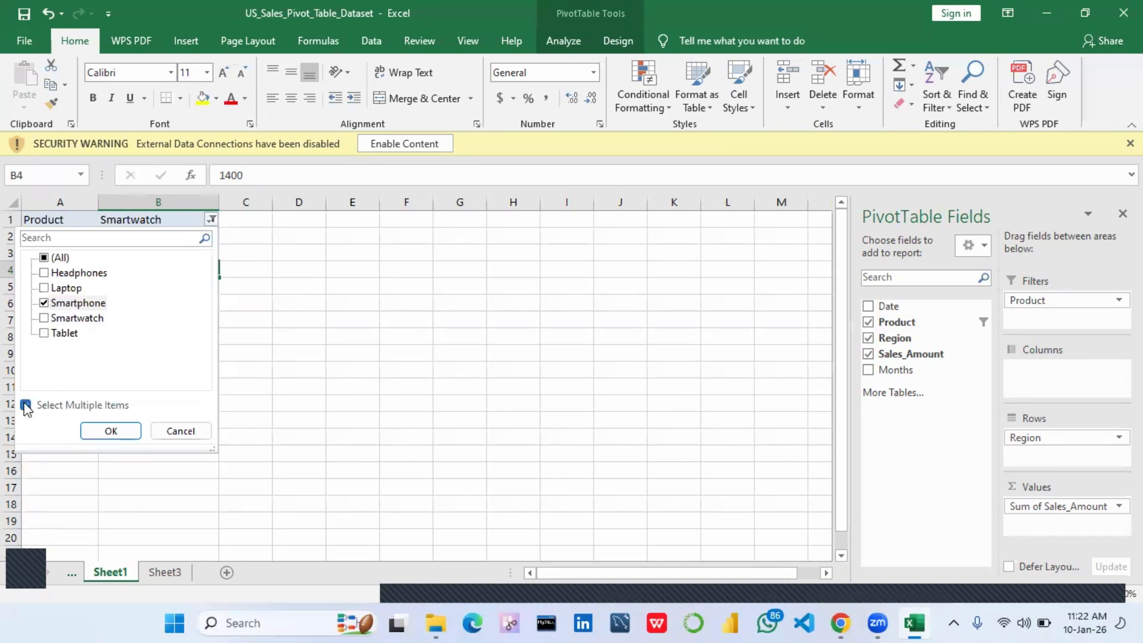
pyautogui.click(45, 289)
pyautogui.click(44, 274)
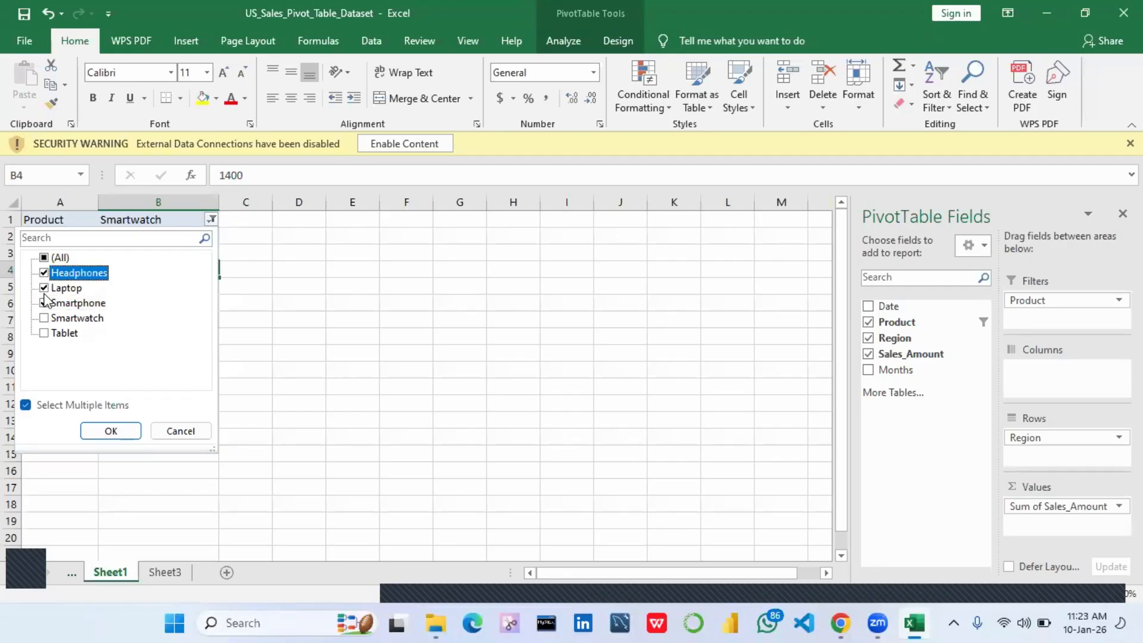
pyautogui.click(44, 319)
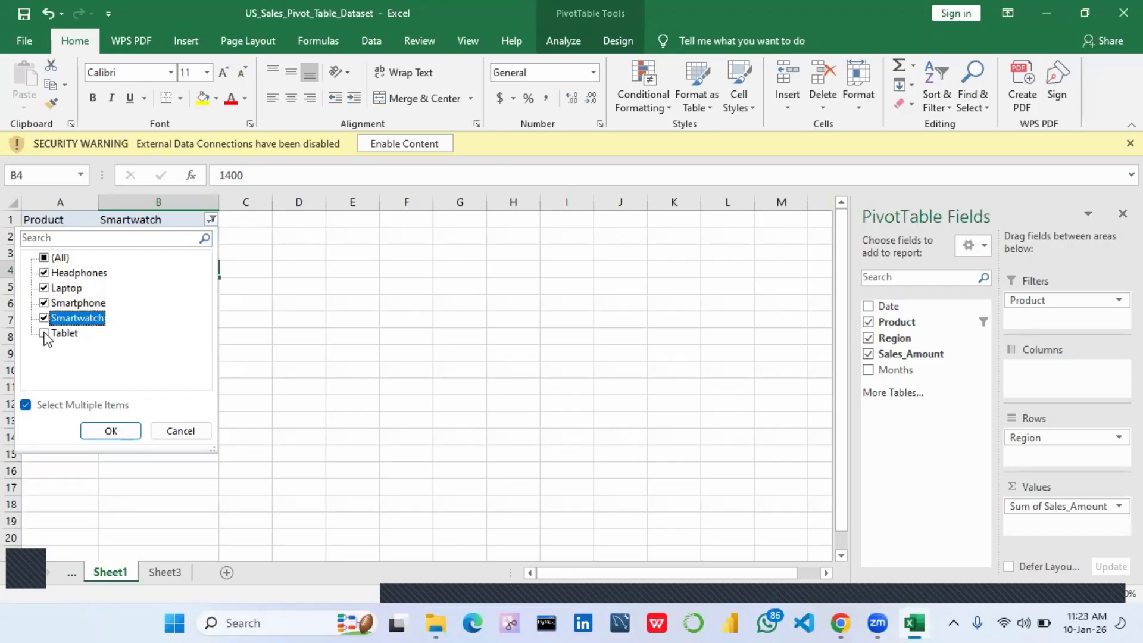
pyautogui.click(43, 333)
pyautogui.click(111, 432)
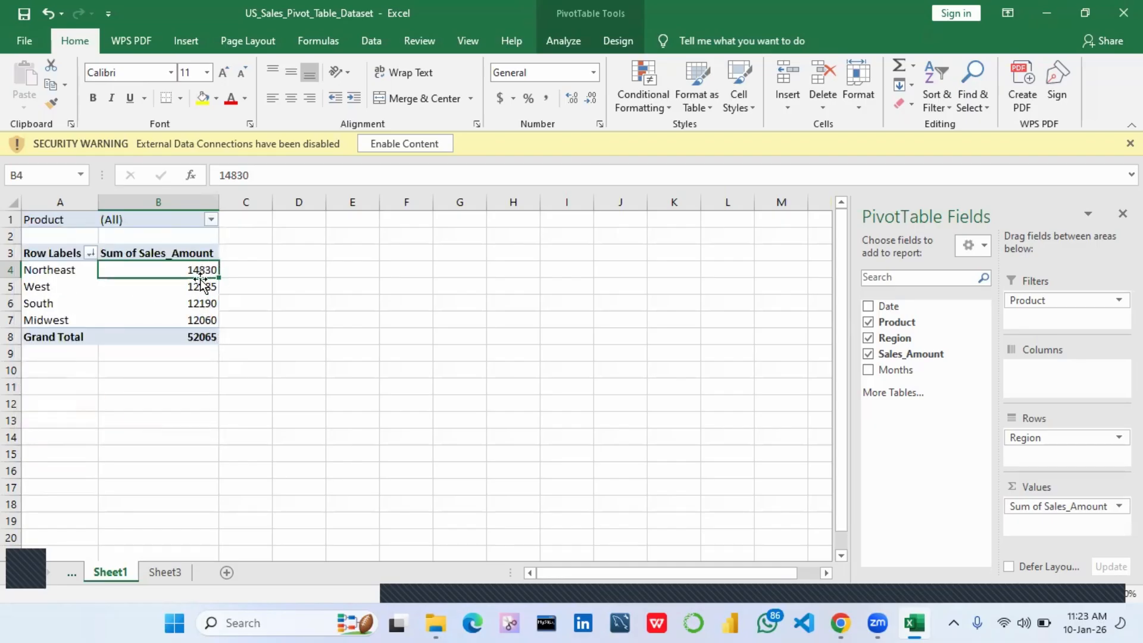
# Exclude Headphones, Laptop and Smartphone from the Product report filter, keeping only Smartwatch and Tablet.
pyautogui.click(211, 220)
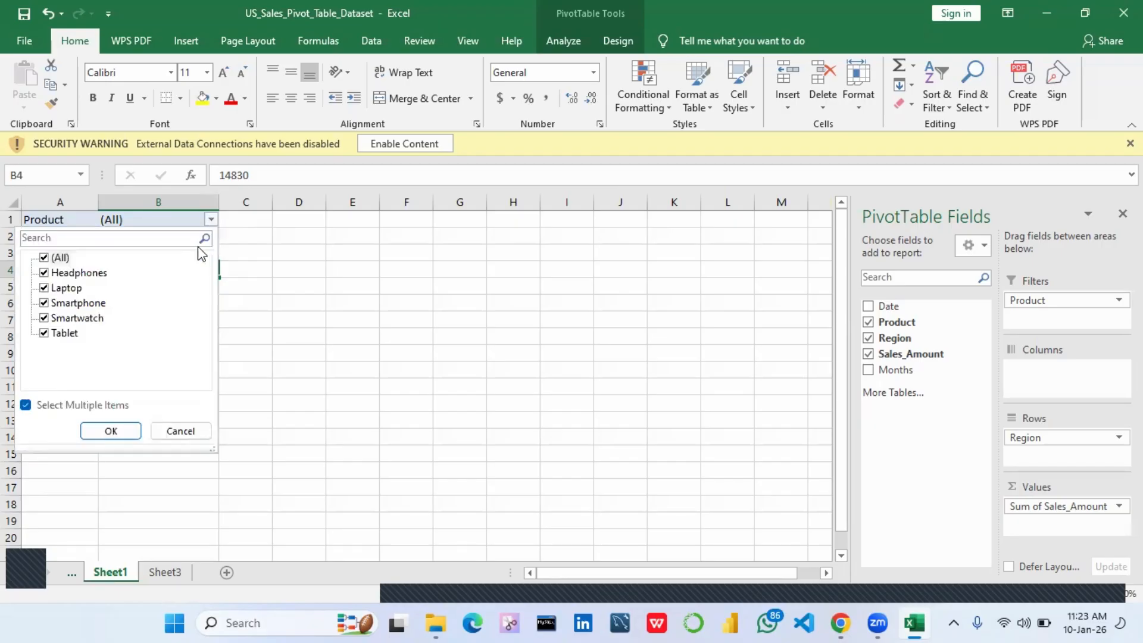
pyautogui.click(44, 288)
pyautogui.click(48, 268)
pyautogui.click(44, 303)
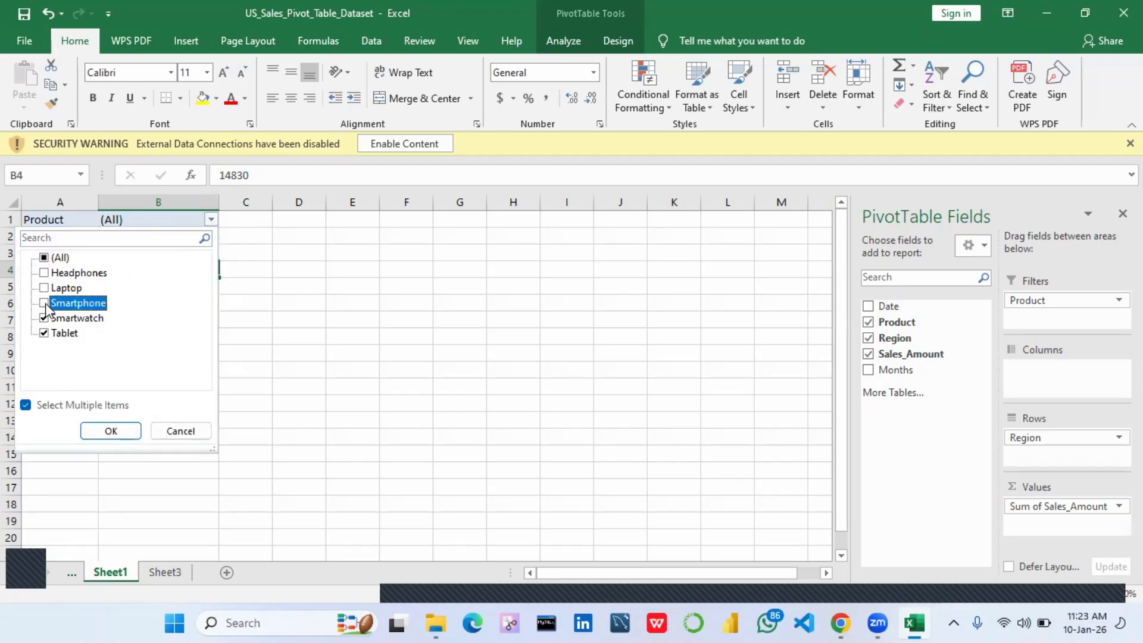
pyautogui.click(110, 431)
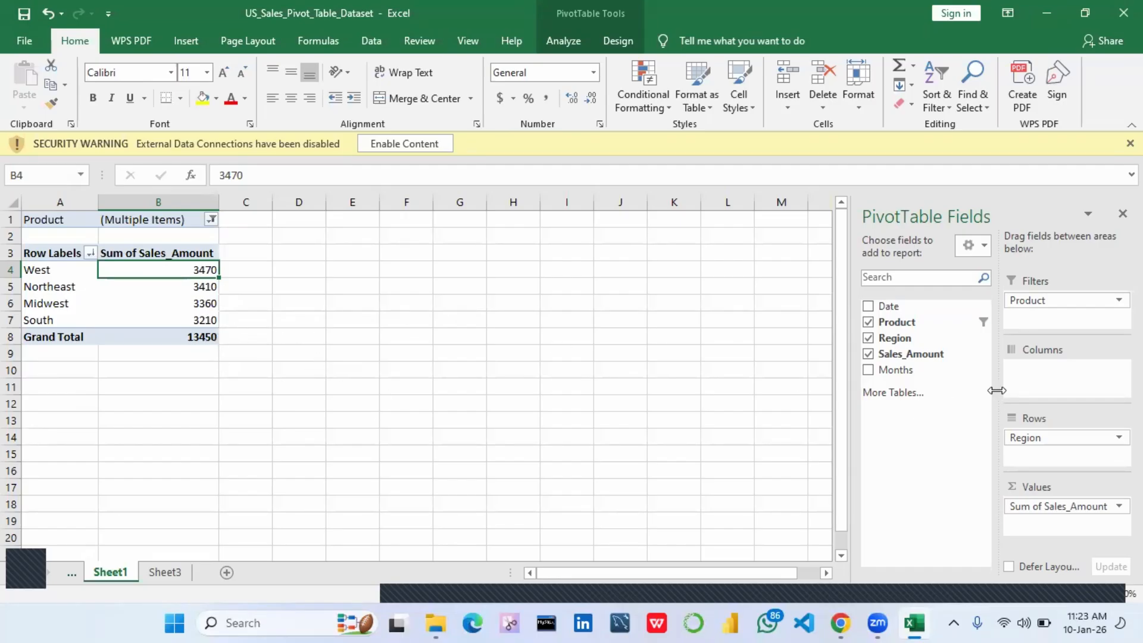
# Remove all fields from the PivotTable and rebuild it with Product in the rows and Sales_Amount in the values.
pyautogui.click(868, 355)
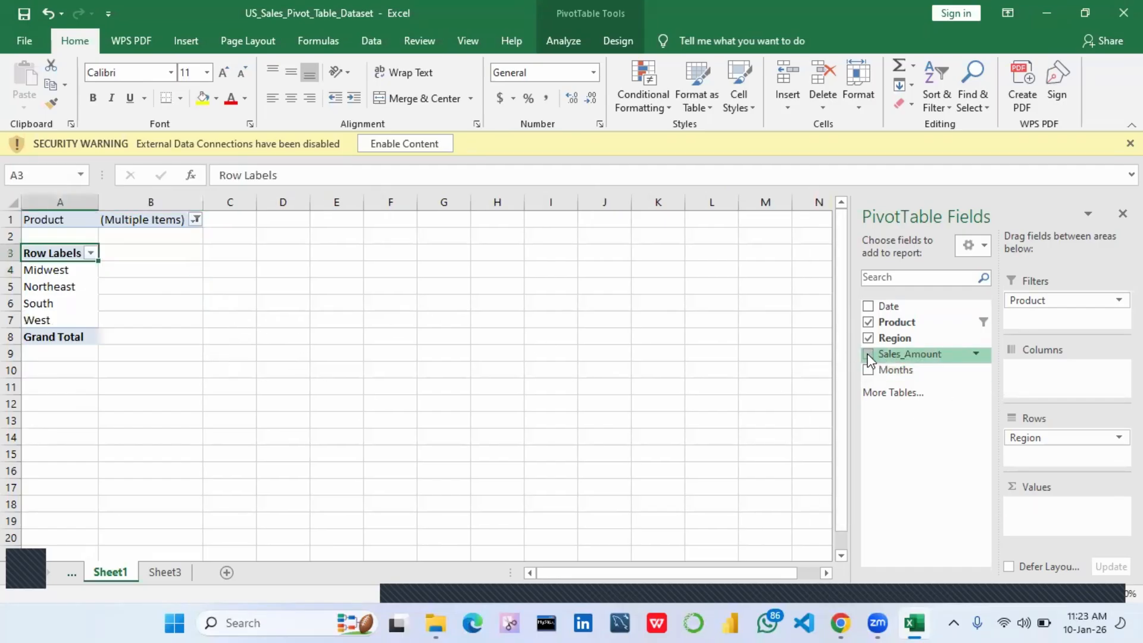
pyautogui.click(867, 339)
pyautogui.click(867, 323)
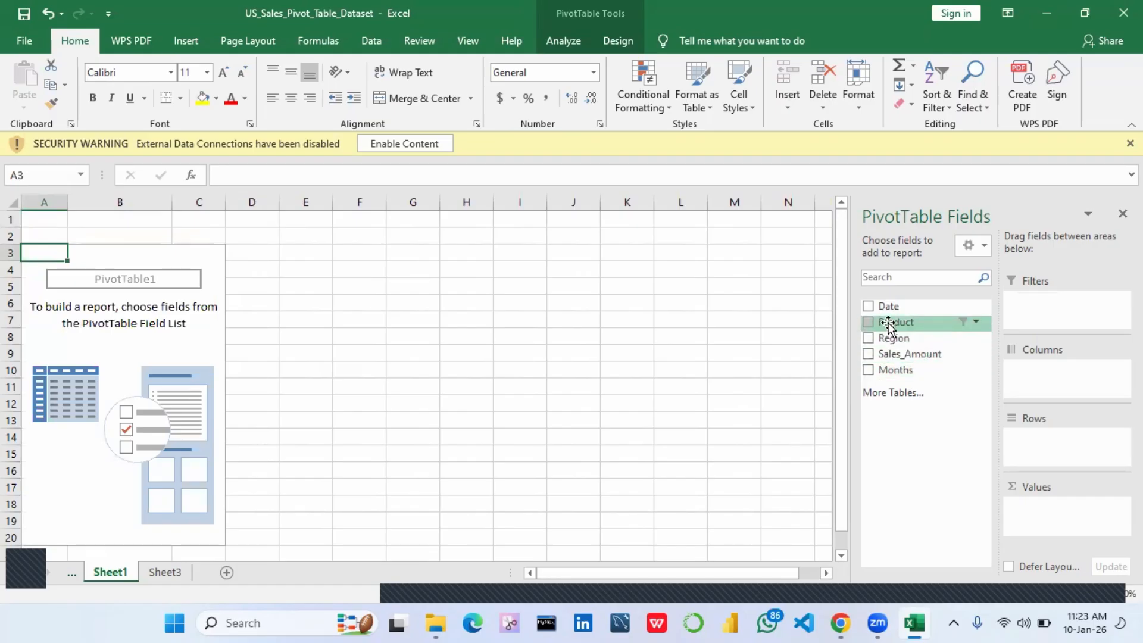
pyautogui.moveTo(889, 326); pyautogui.dragTo(1027, 441)
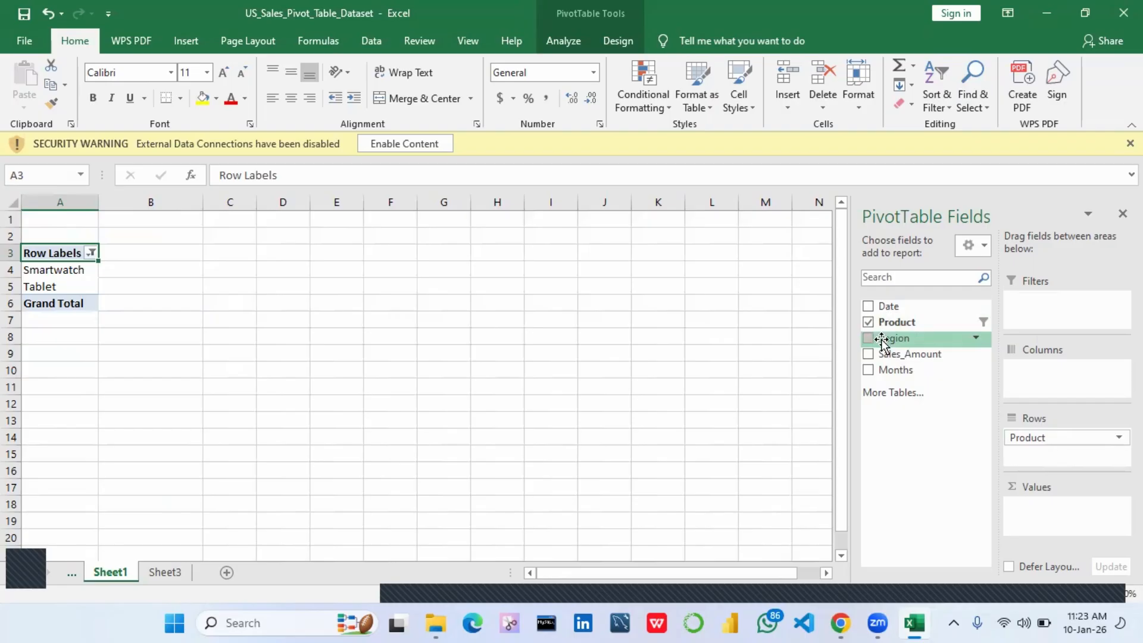
pyautogui.moveTo(898, 358); pyautogui.dragTo(1054, 505)
pyautogui.click(1042, 456)
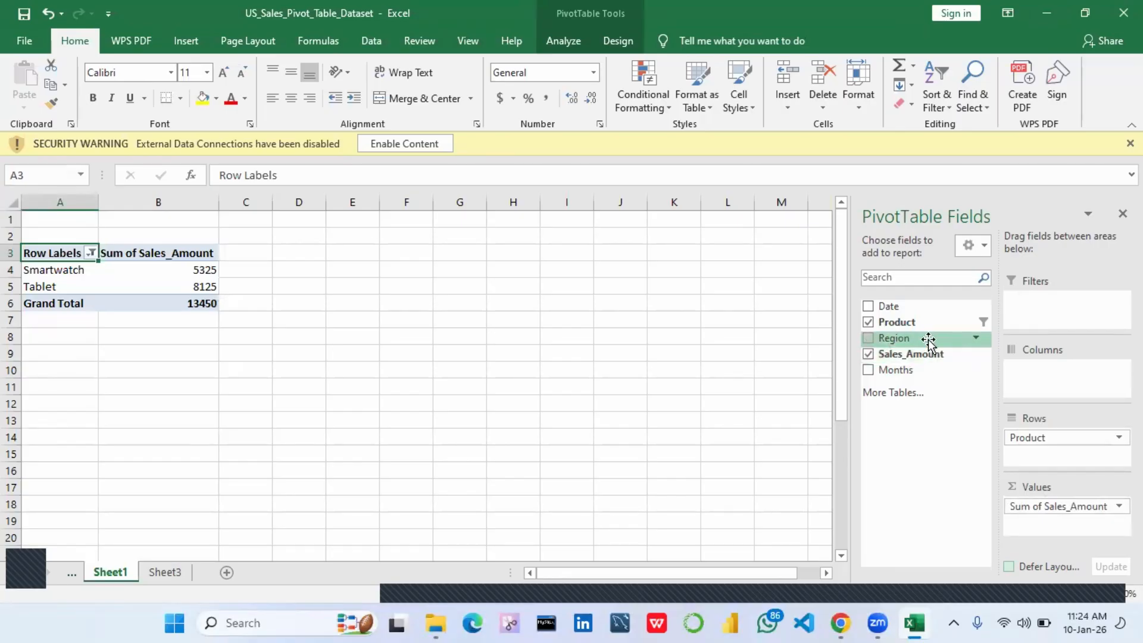
# Include all products again in the PivotTable's row label filter.
pyautogui.click(91, 253)
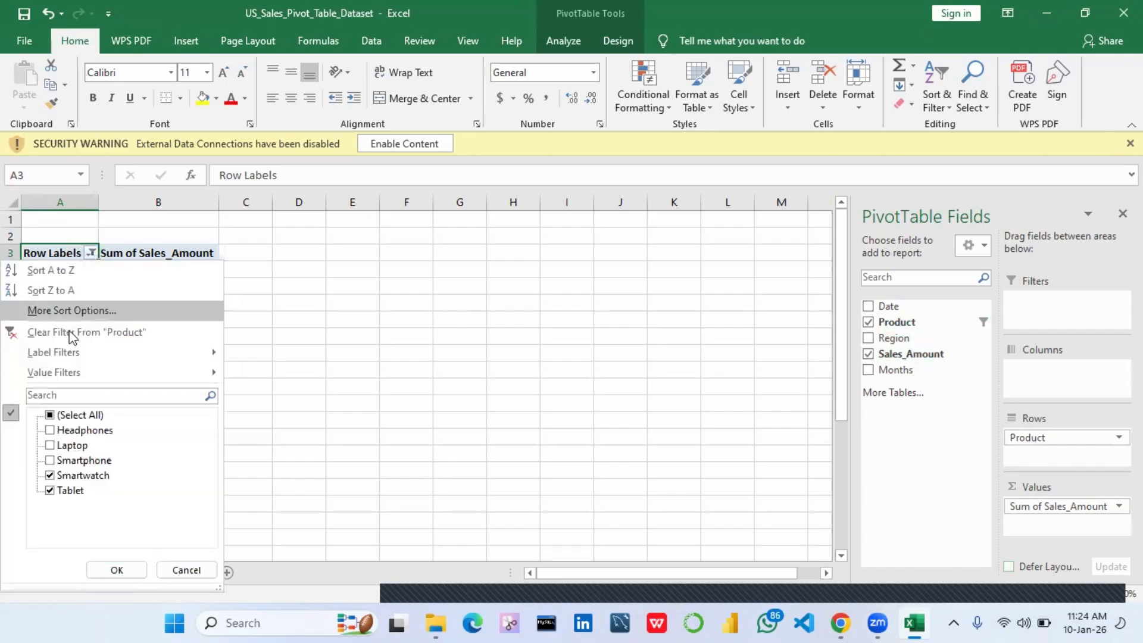
pyautogui.click(50, 490)
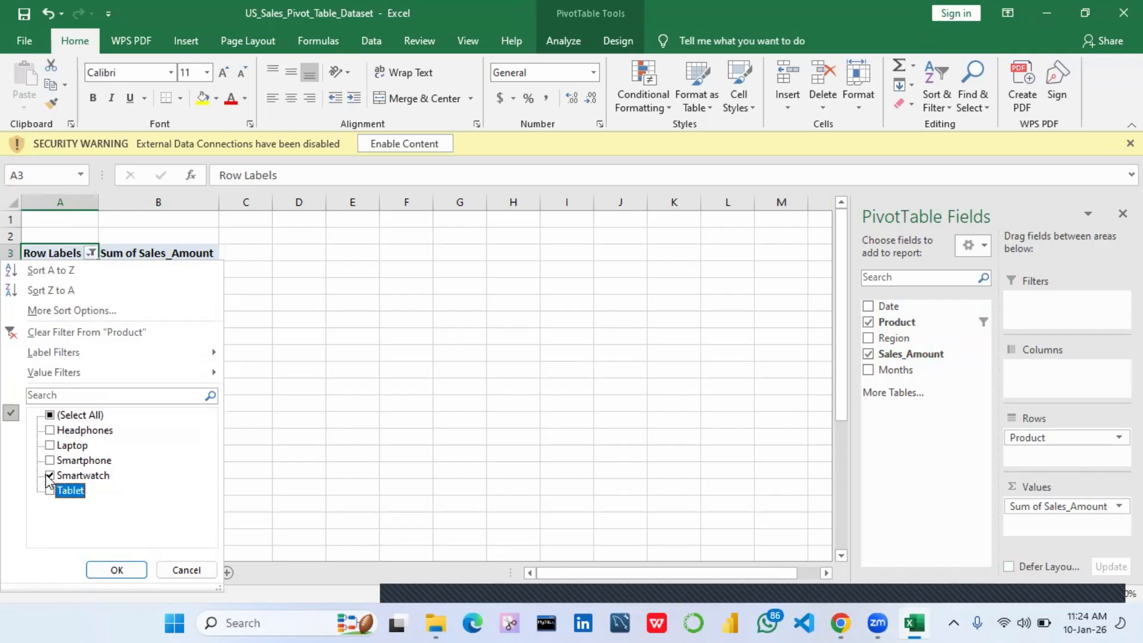
pyautogui.click(50, 416)
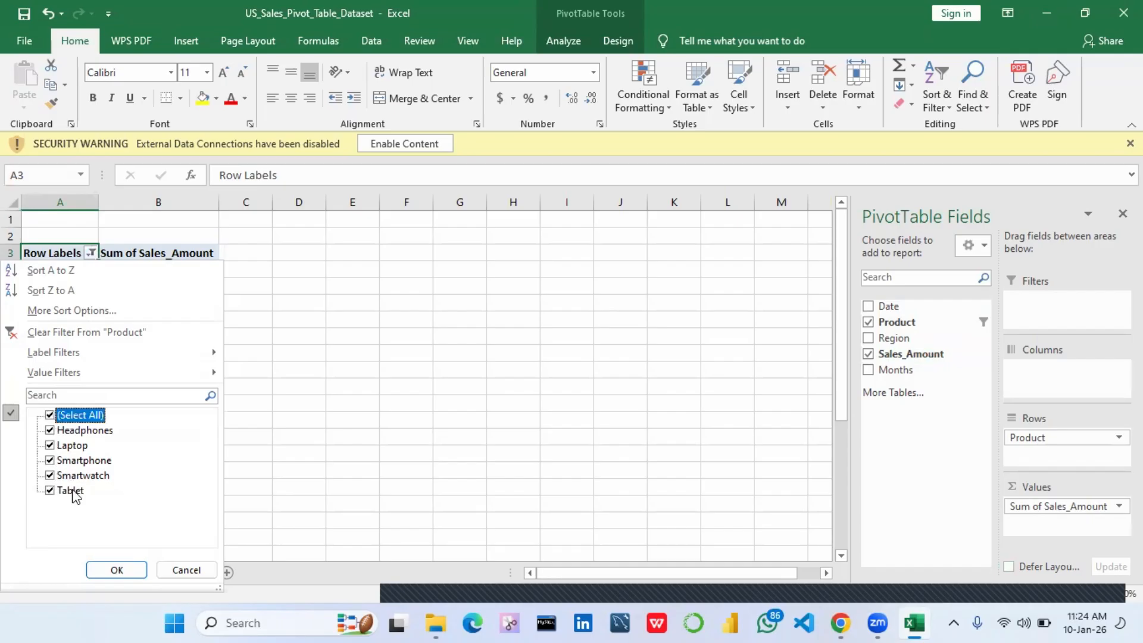
pyautogui.click(116, 569)
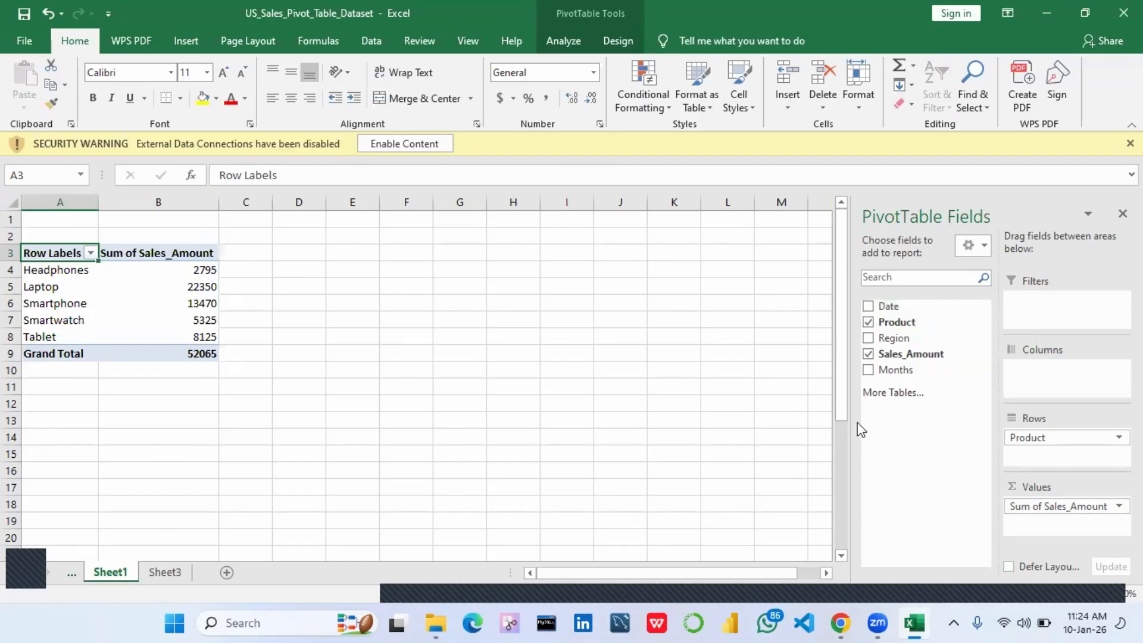
# Insert a 2-D clustered column PivotChart of the product sales and move it away from the PivotTable.
pyautogui.click(135, 299)
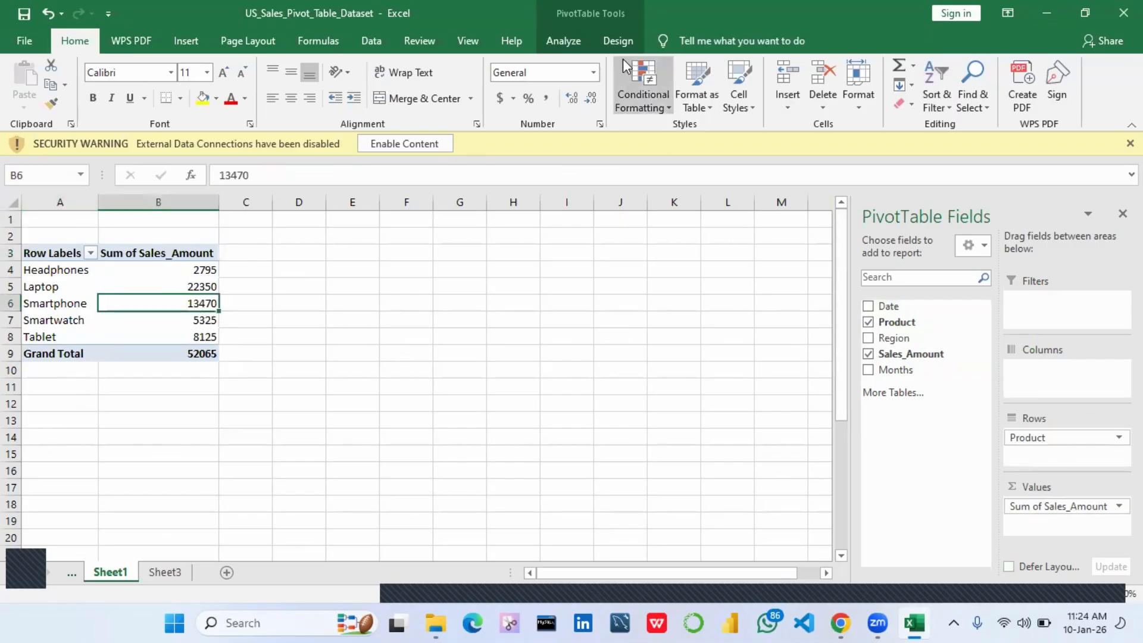
pyautogui.click(618, 41)
pyautogui.click(187, 41)
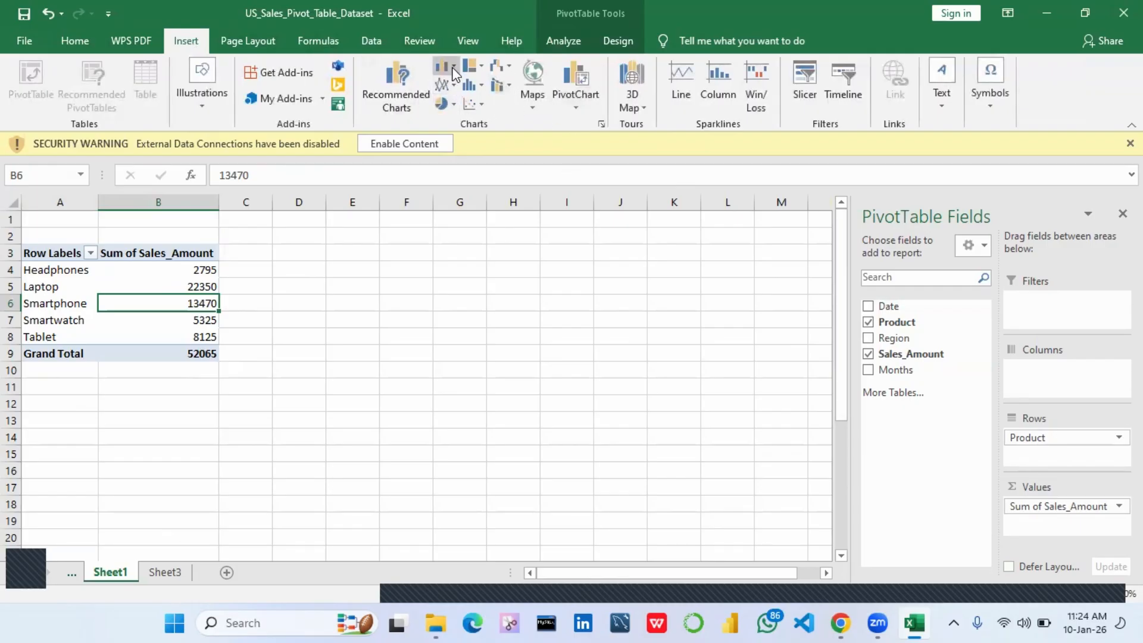
pyautogui.click(453, 73)
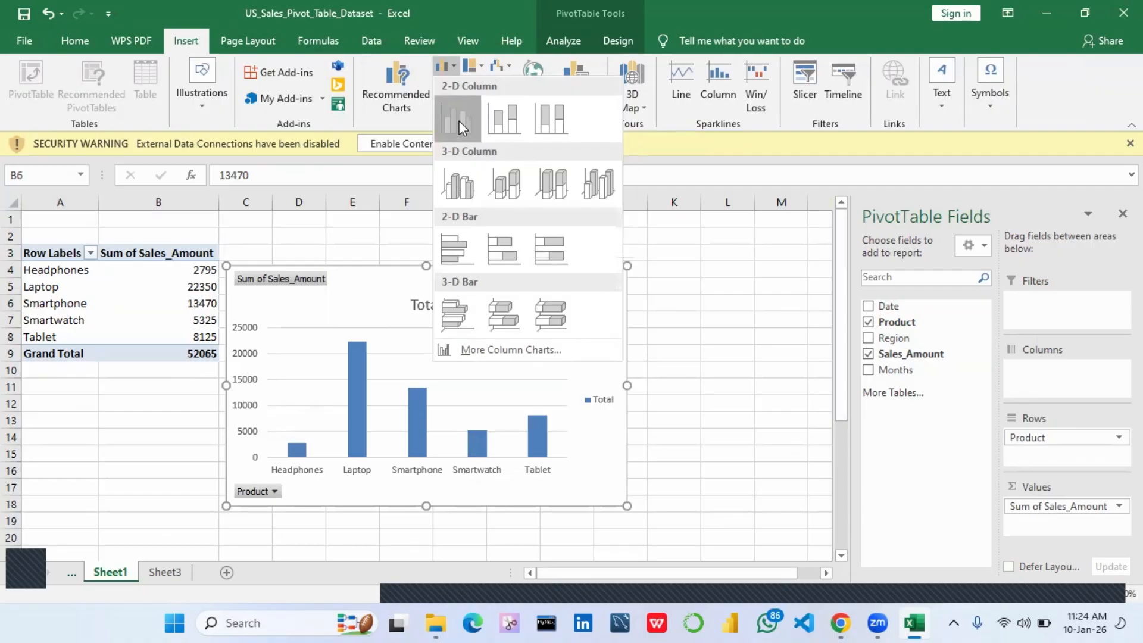
pyautogui.click(459, 120)
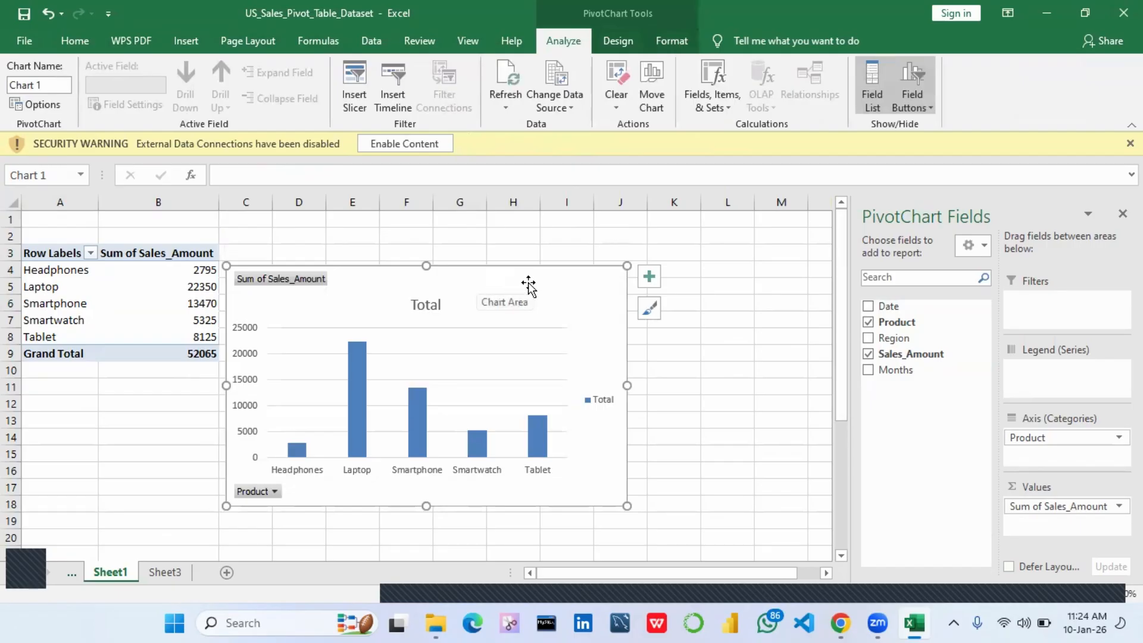
pyautogui.moveTo(528, 284); pyautogui.dragTo(710, 311)
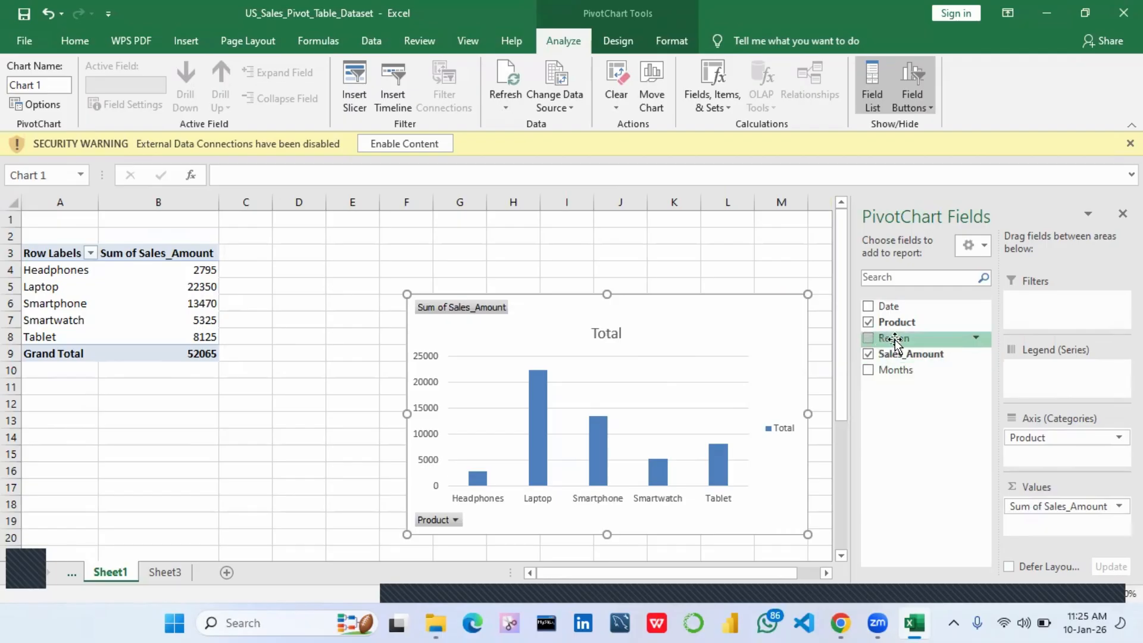
# Add Region to the PivotChart's axis categories and place it above Product so products are grouped by region.
pyautogui.moveTo(893, 338); pyautogui.dragTo(1044, 454)
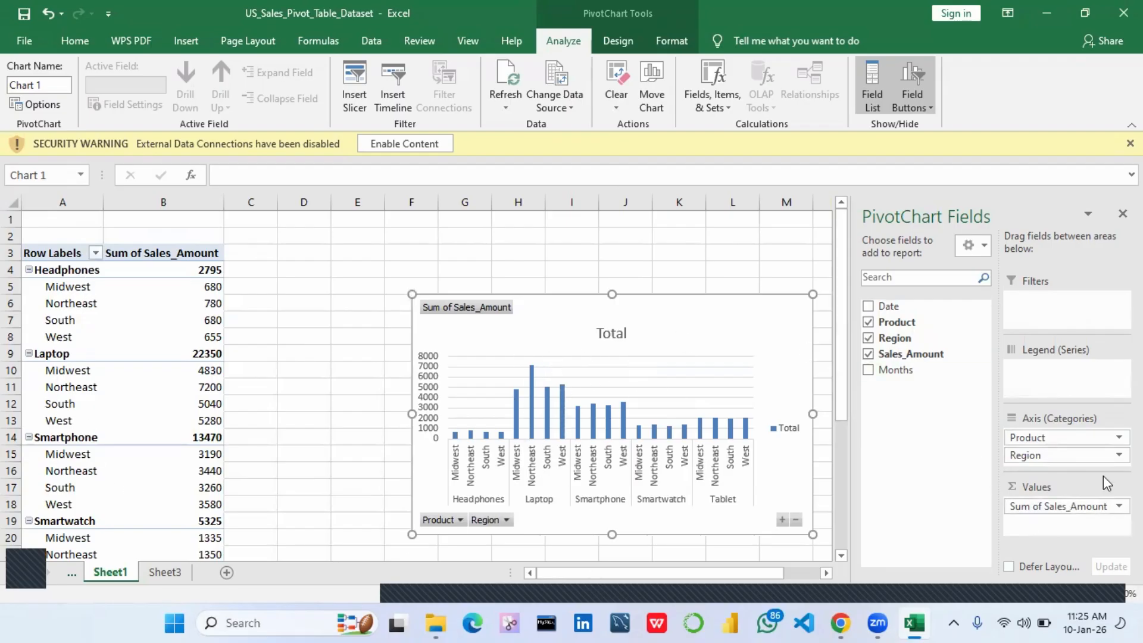
pyautogui.moveTo(1030, 456); pyautogui.dragTo(1034, 436)
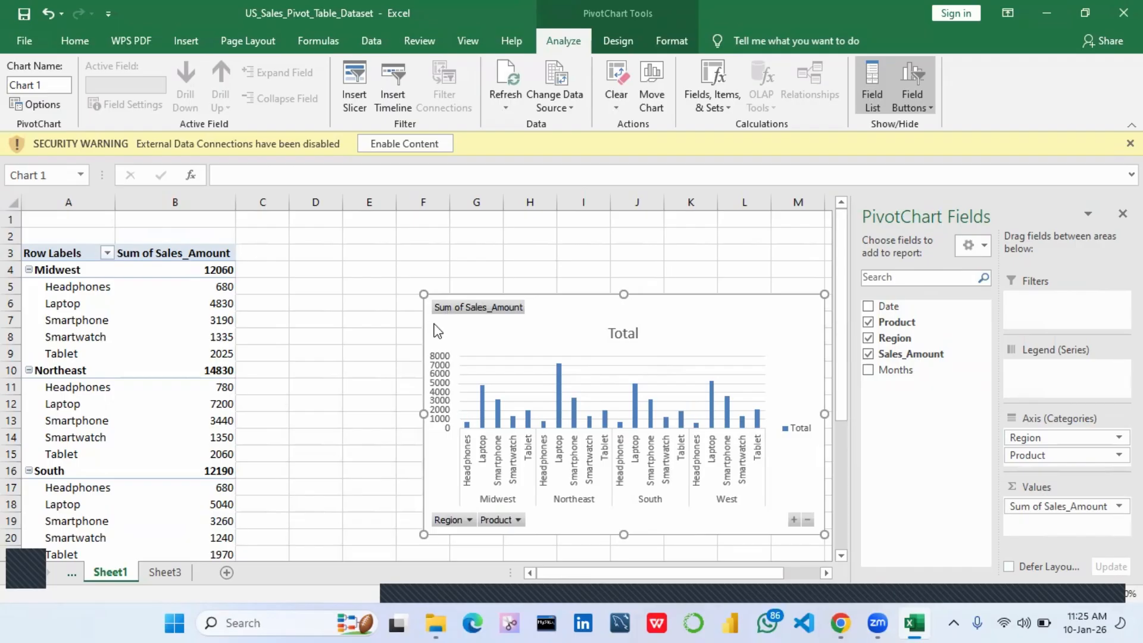
pyautogui.scroll(-4, 433, 324)
pyautogui.scroll(4, 433, 325)
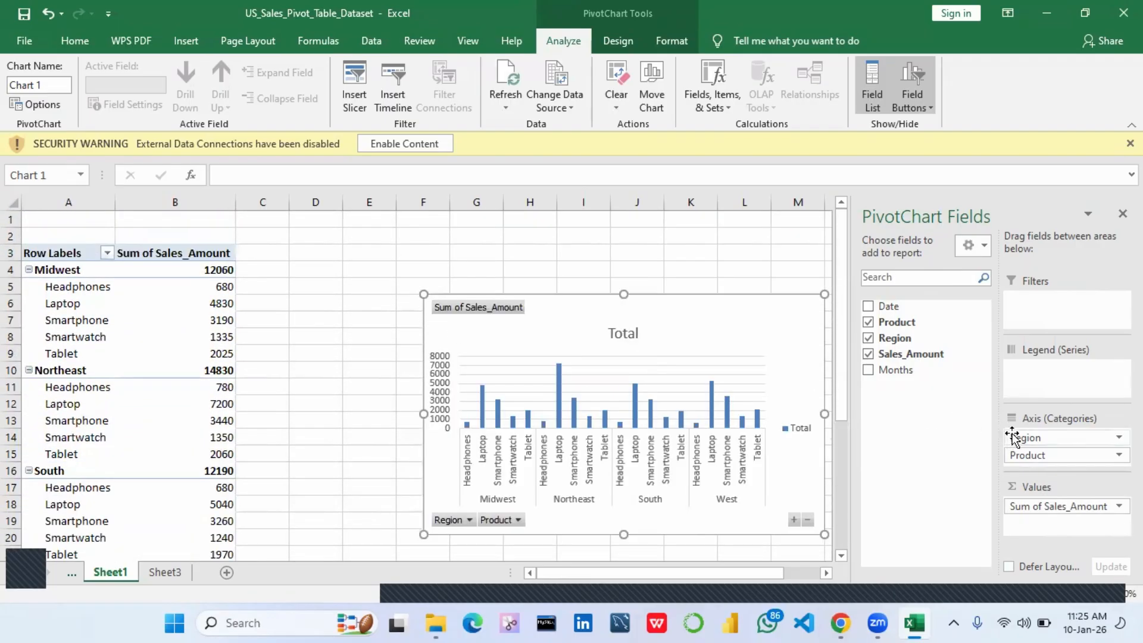
# Move Region from the axis categories to the chart's legend series and shift the chart off the PivotTable's totals.
pyautogui.moveTo(1039, 437); pyautogui.dragTo(1046, 374)
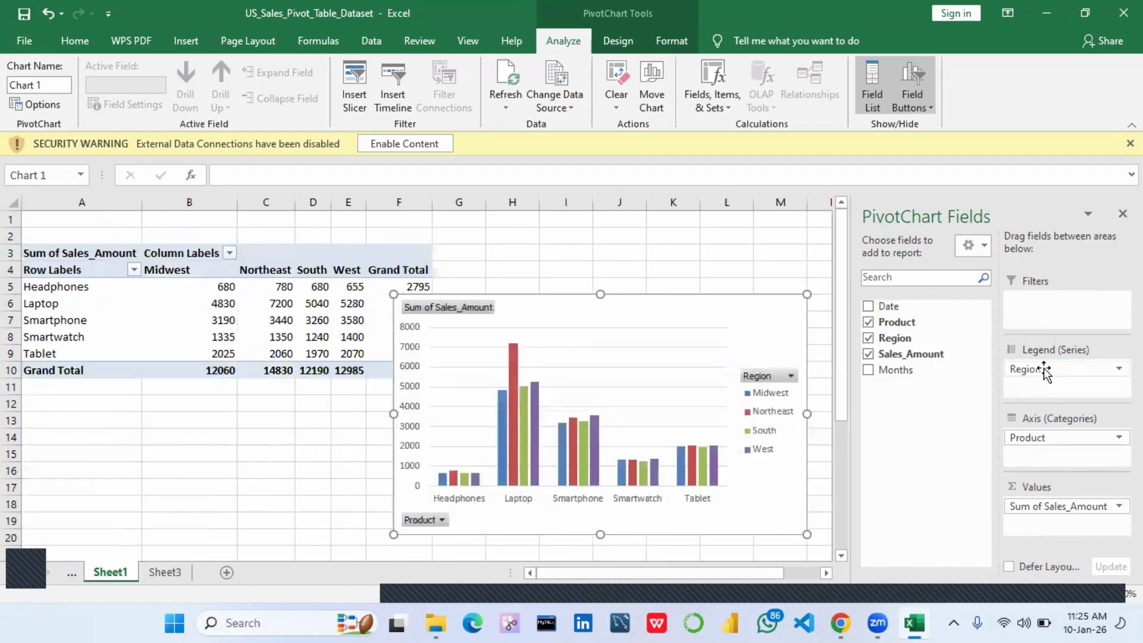
pyautogui.moveTo(559, 304); pyautogui.dragTo(582, 324)
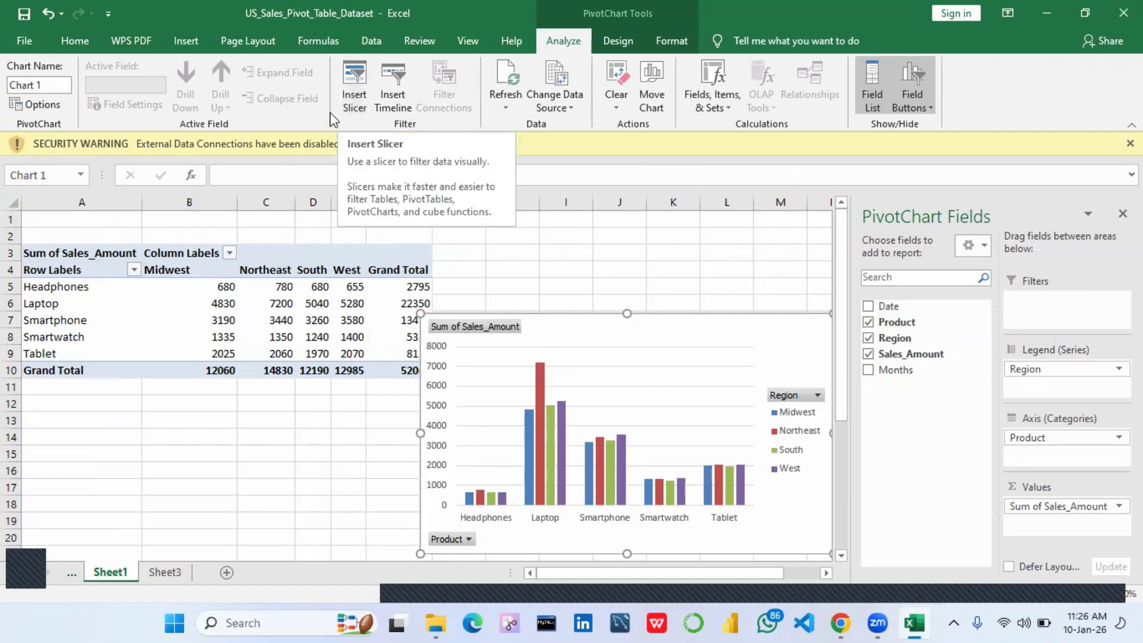
# Insert a Months slicer and place it beside the chart, level with the first worksheet rows.
pyautogui.click(348, 92)
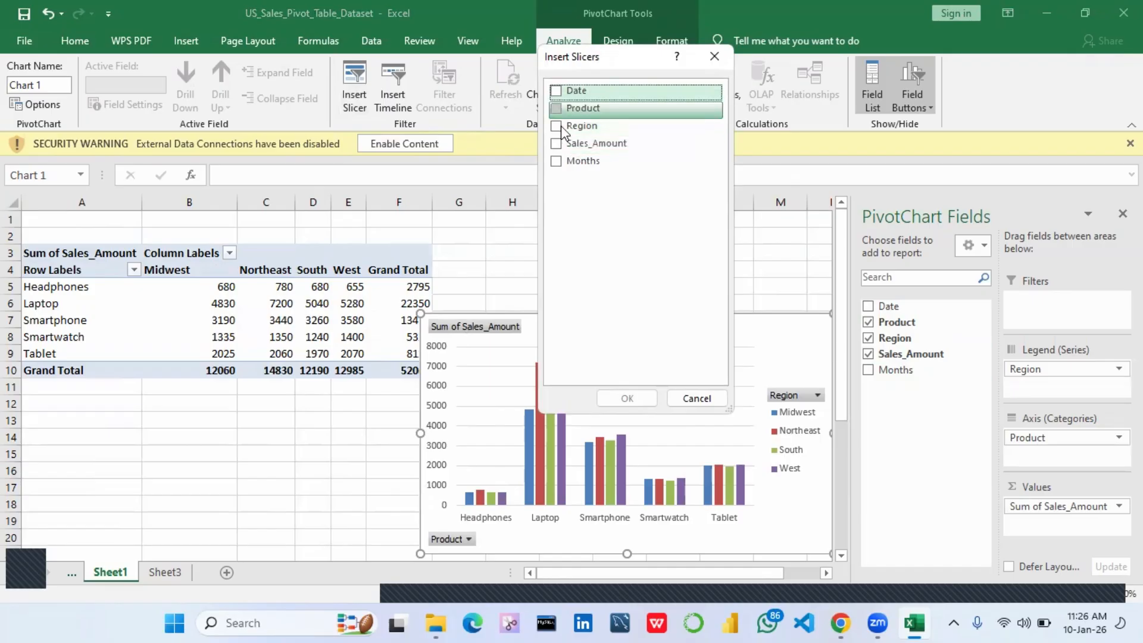
pyautogui.click(558, 160)
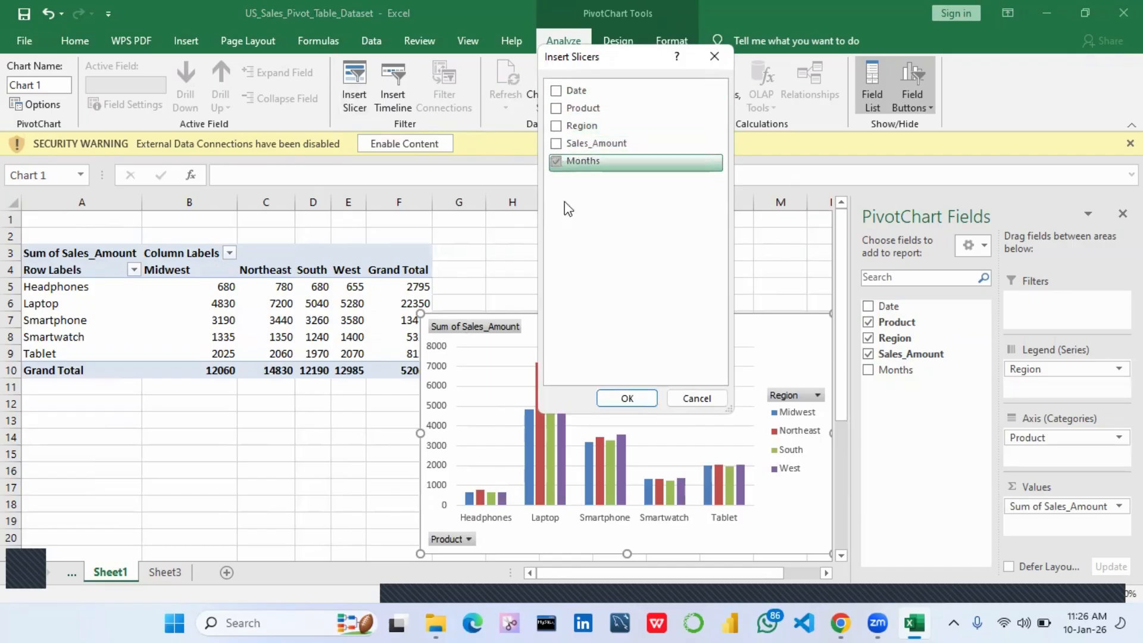
pyautogui.click(632, 395)
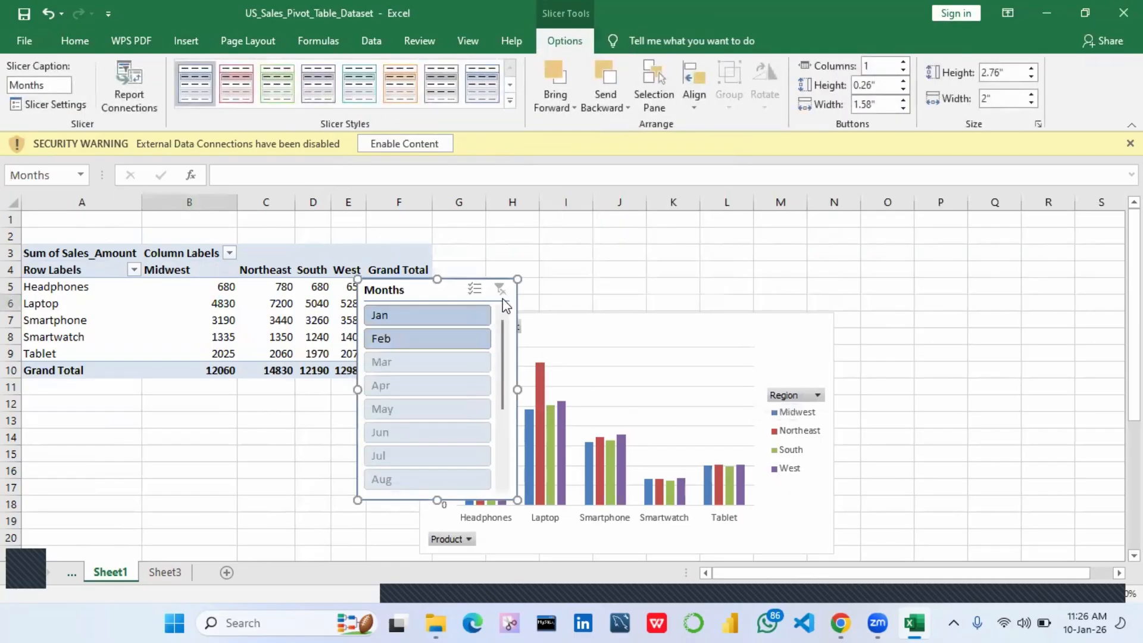
pyautogui.moveTo(502, 295); pyautogui.dragTo(966, 313)
pyautogui.moveTo(1065, 320); pyautogui.dragTo(1028, 226)
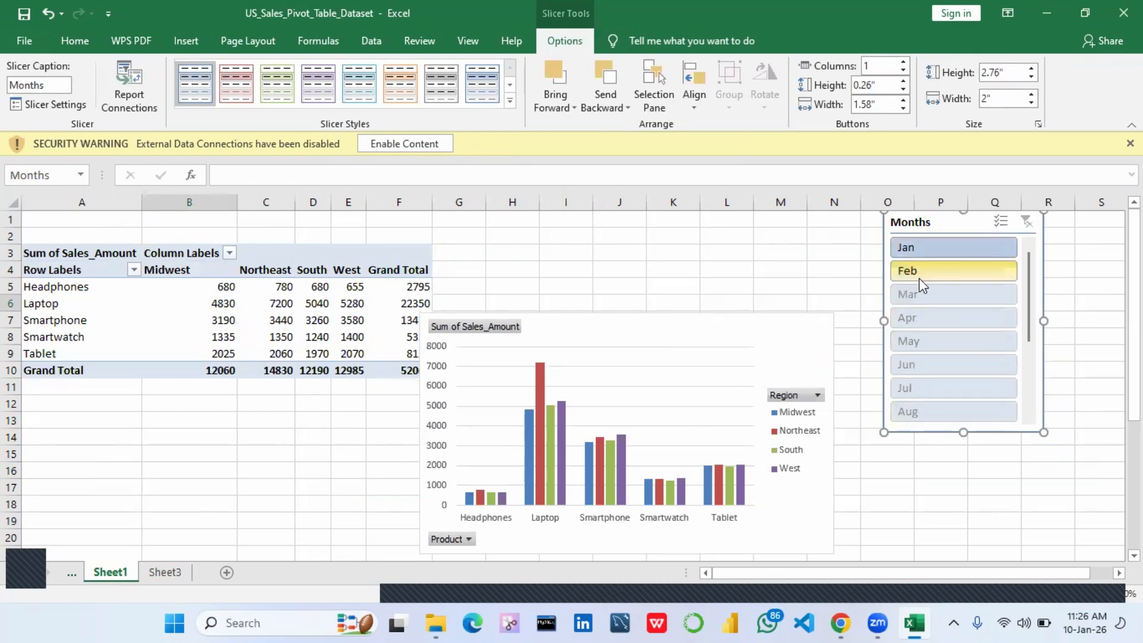
# Check which months the Date column of the source table on Sheet3 contains, and return to the PivotTable on Sheet1.
pyautogui.click(164, 573)
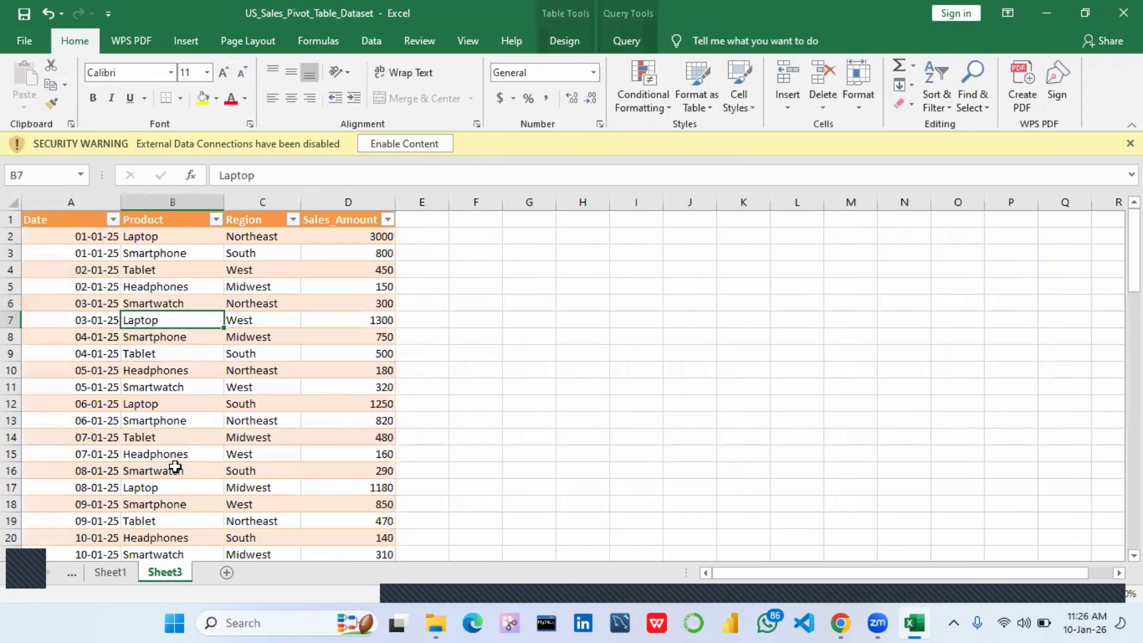
pyautogui.click(113, 220)
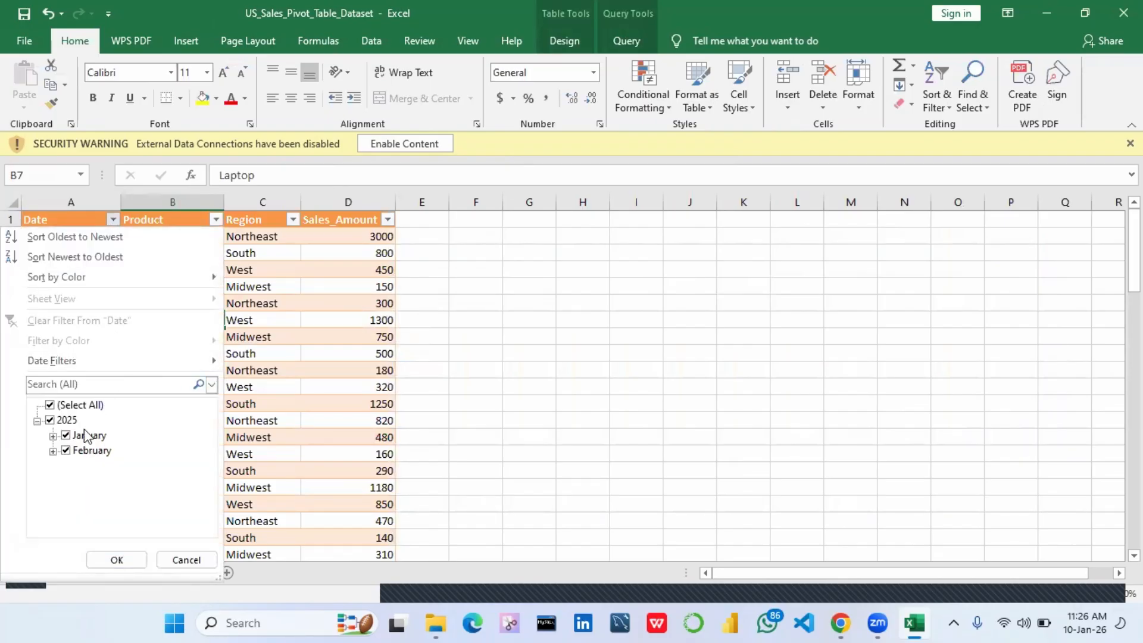
pyautogui.click(117, 558)
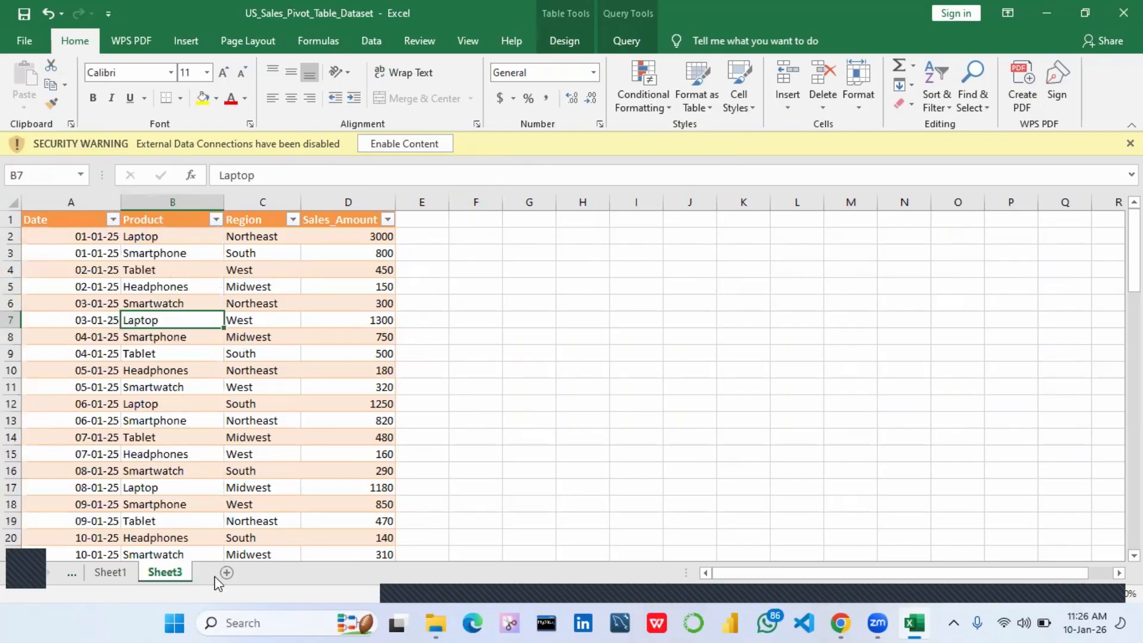
pyautogui.click(113, 574)
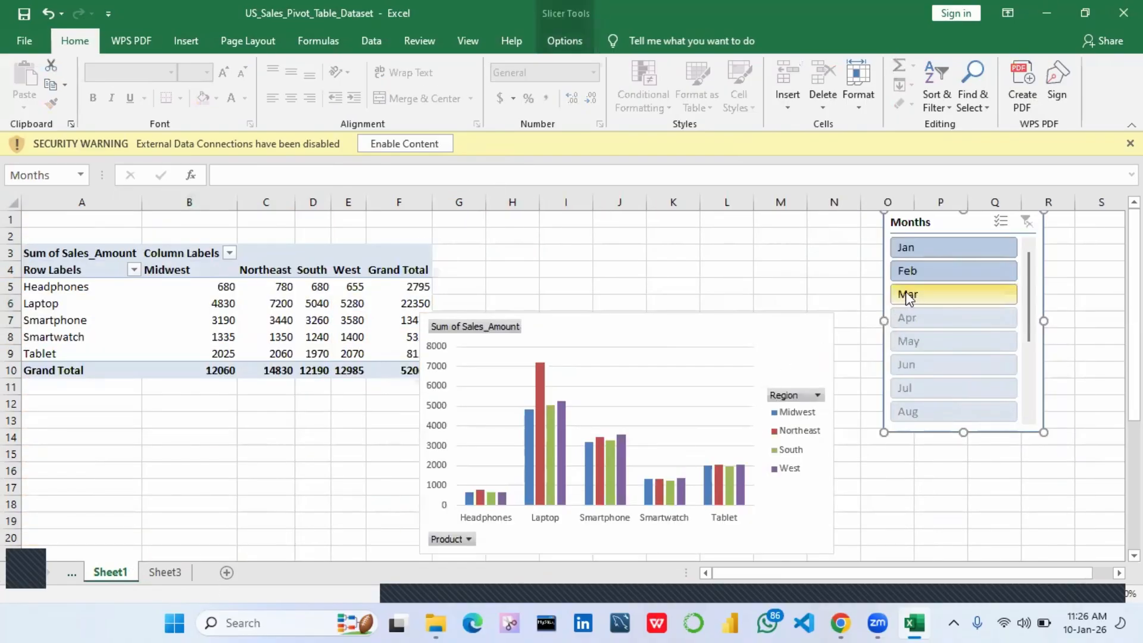
# Use the Months slicer to show sales for Jan and, separately, for Feb, and nudge the chart slightly.
pyautogui.click(924, 249)
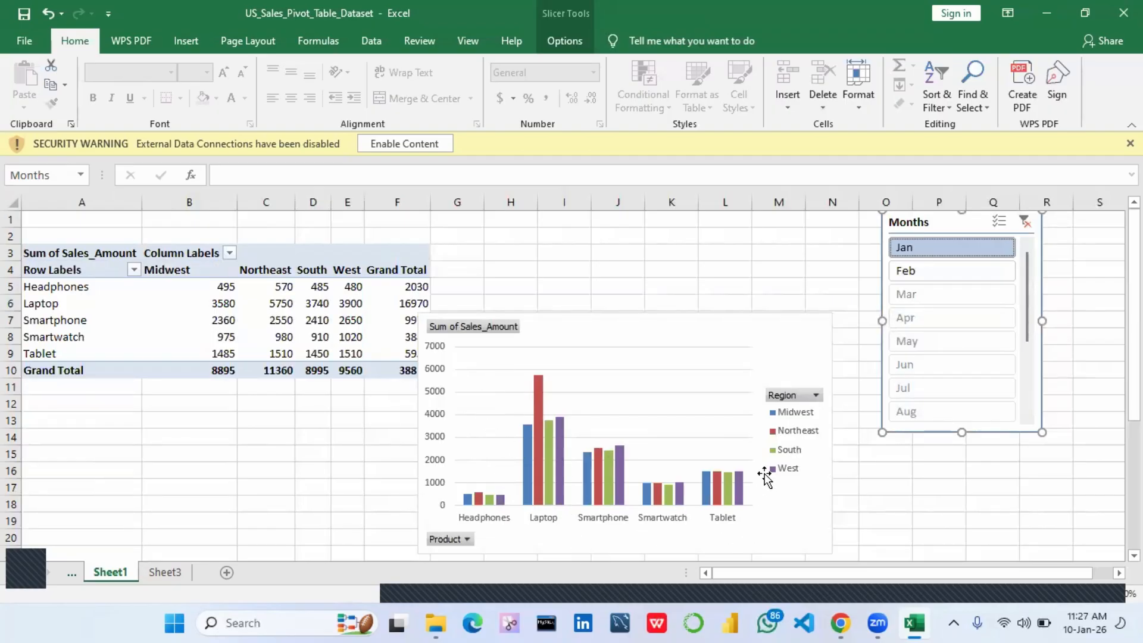
pyautogui.click(943, 276)
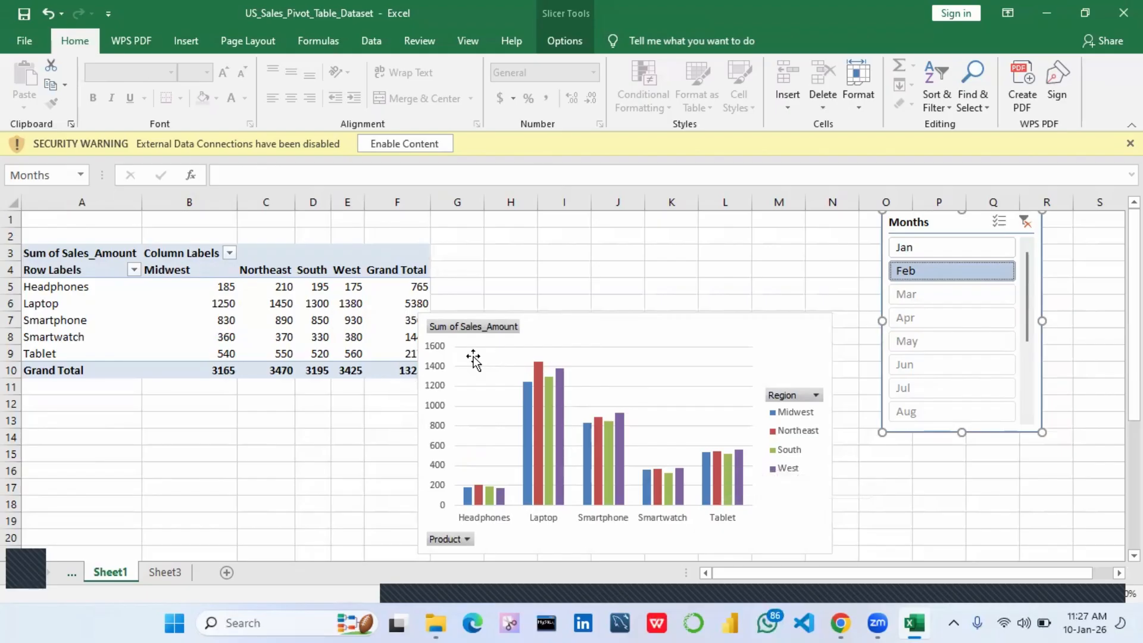
pyautogui.moveTo(612, 335); pyautogui.dragTo(620, 341)
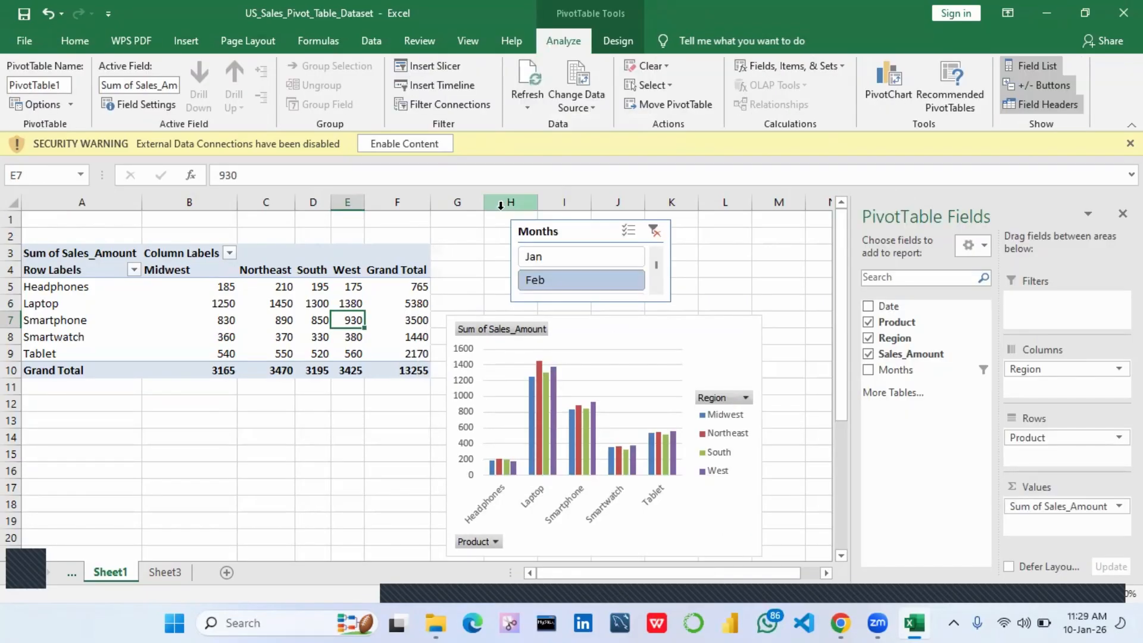